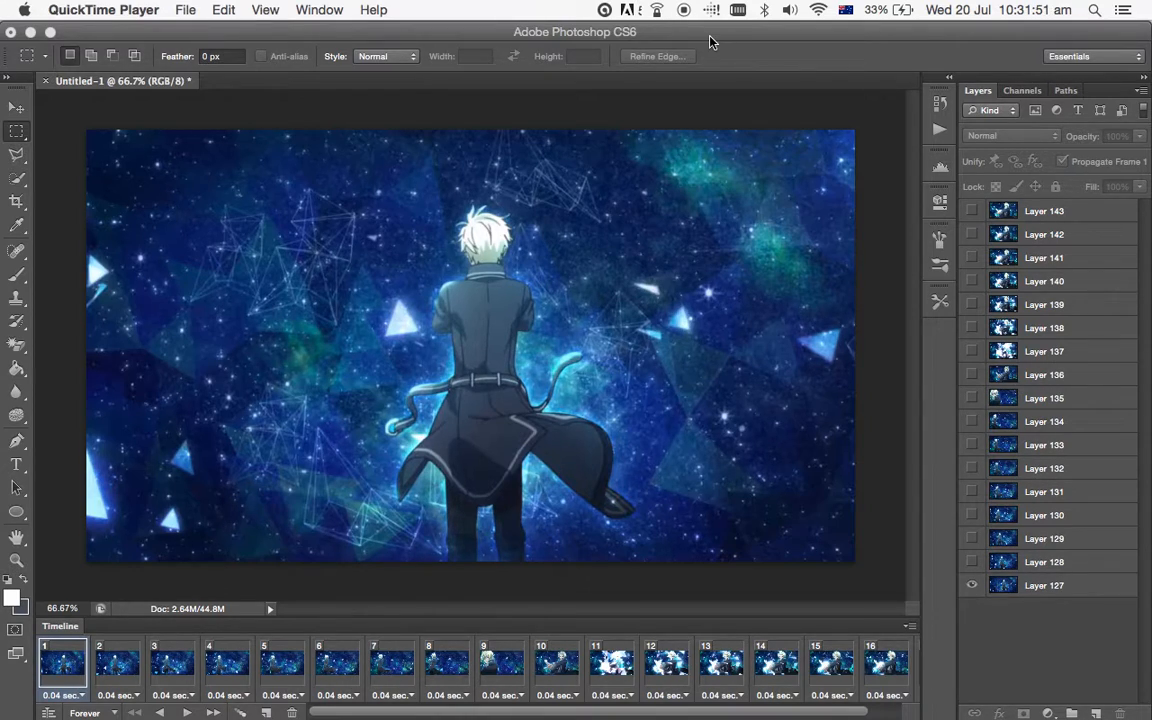
left_click(709, 36)
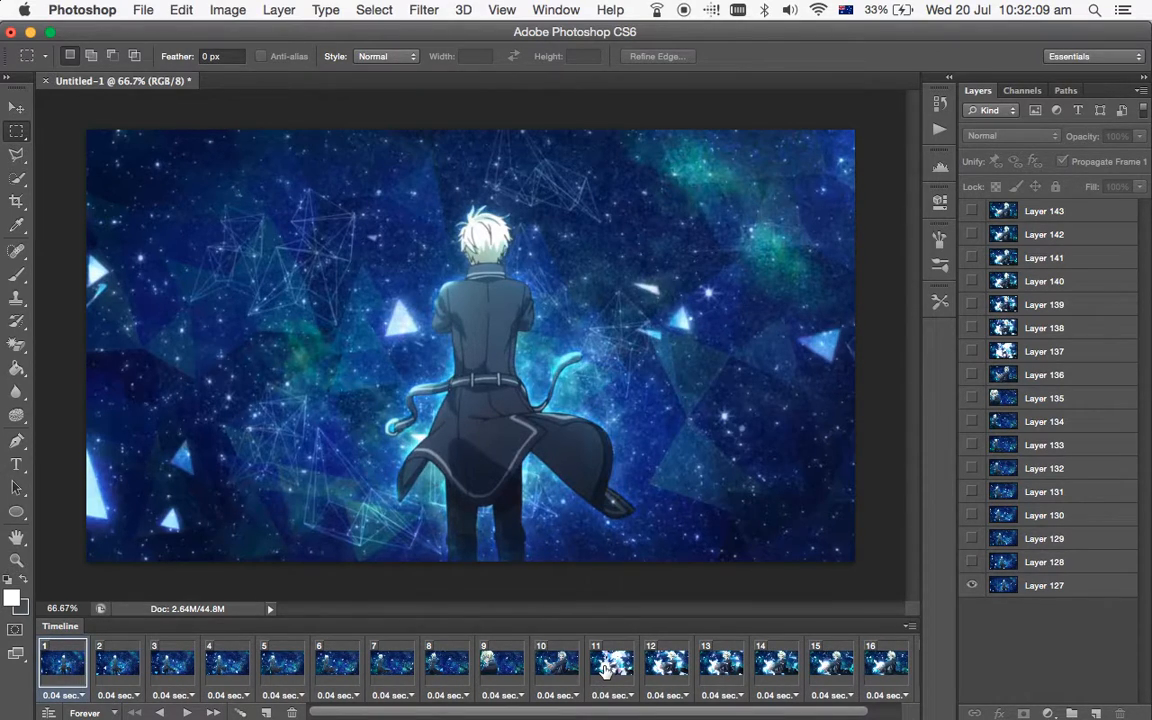
scroll(605, 670, "right", 2)
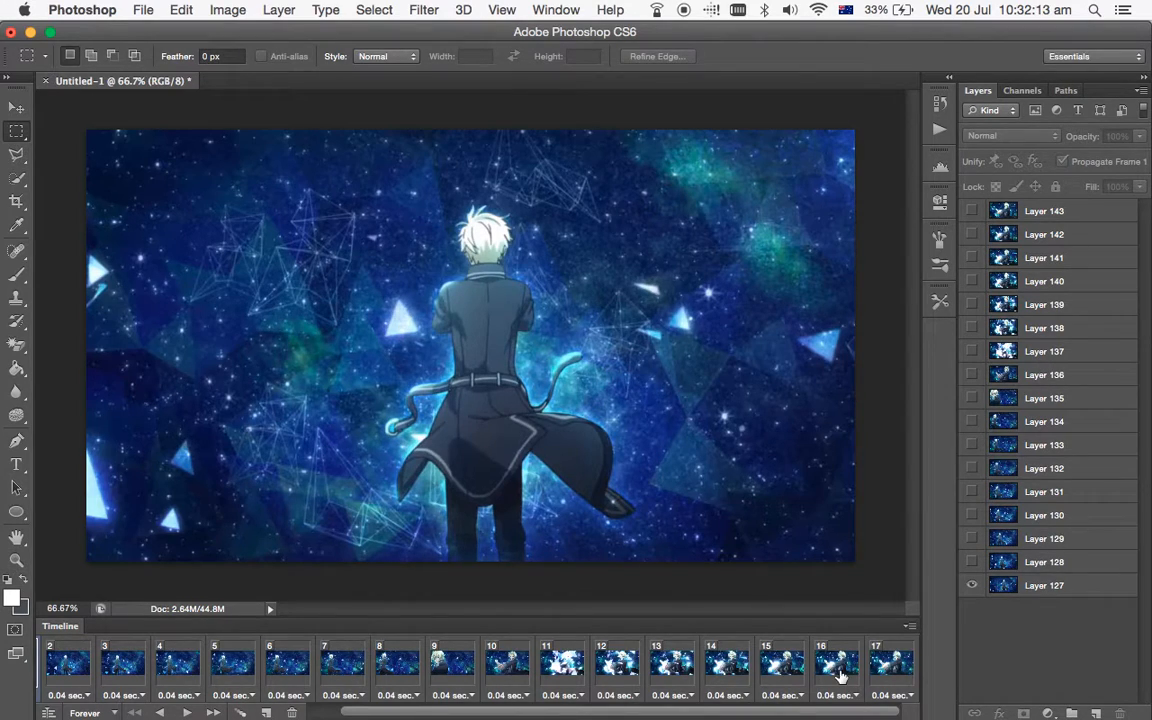
scroll(840, 678, "left", 2)
Choose the Norn9 - Norn + Nonetto - 10 RAW video from the Movies folder to import its frames to layers.
left_click(141, 9)
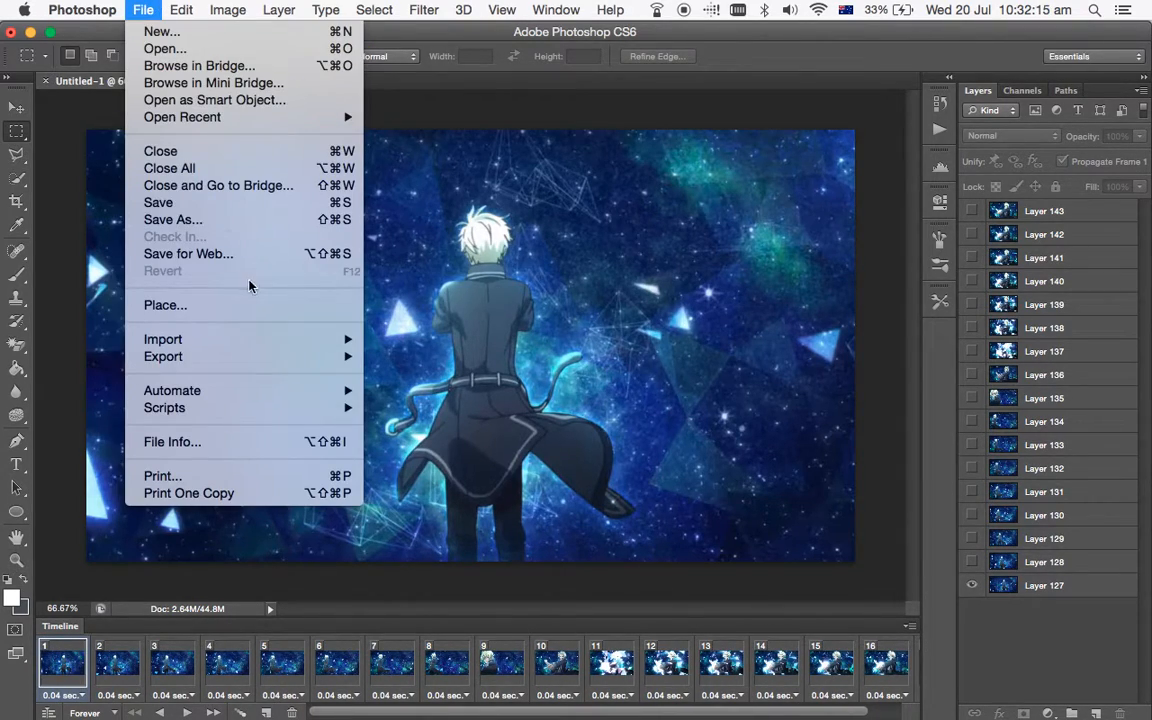
mouse_move(255, 340)
left_click(463, 357)
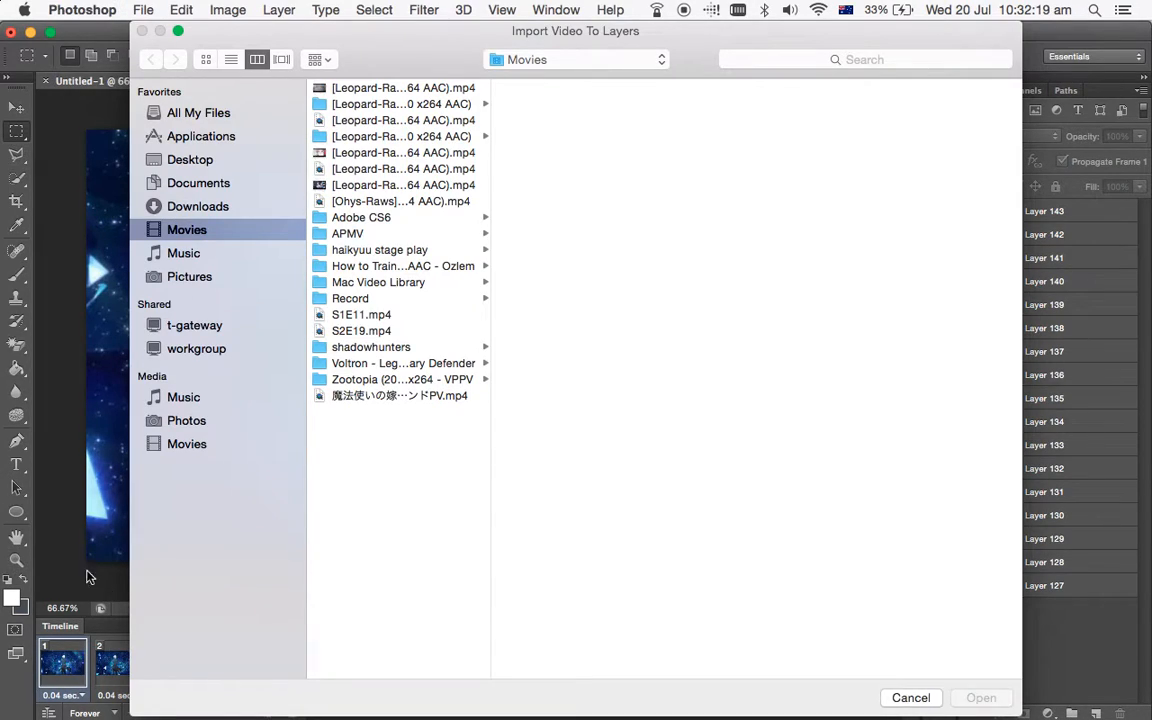
left_click(385, 169)
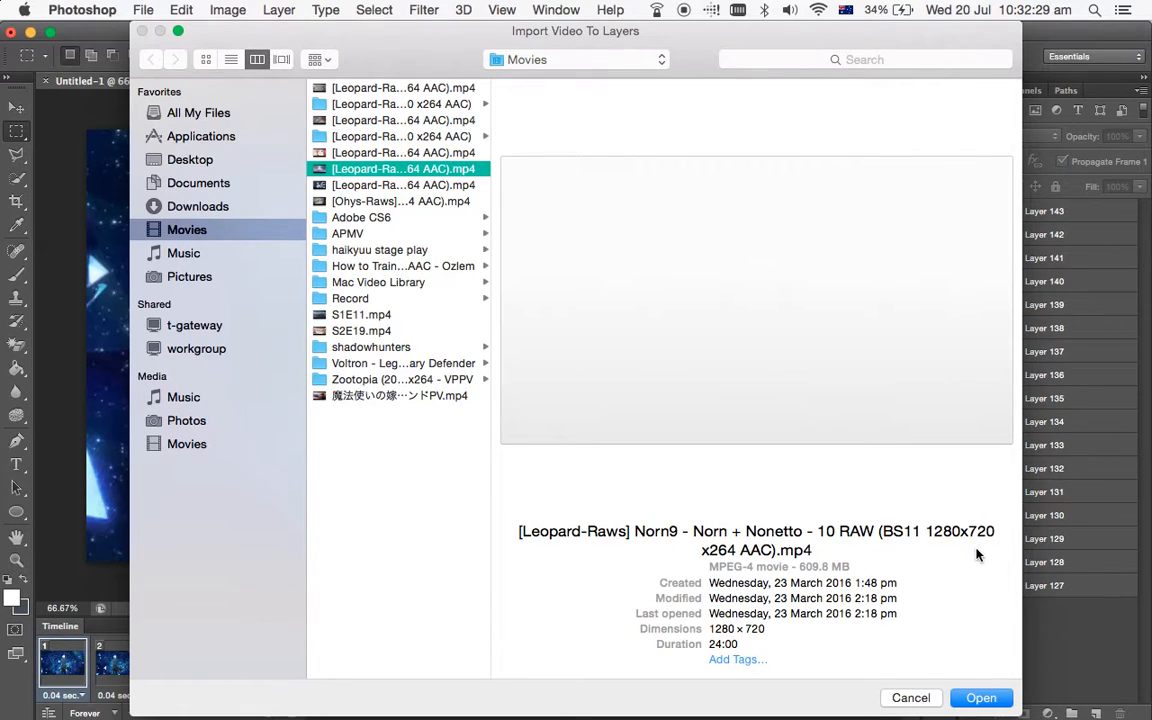
left_click(980, 700)
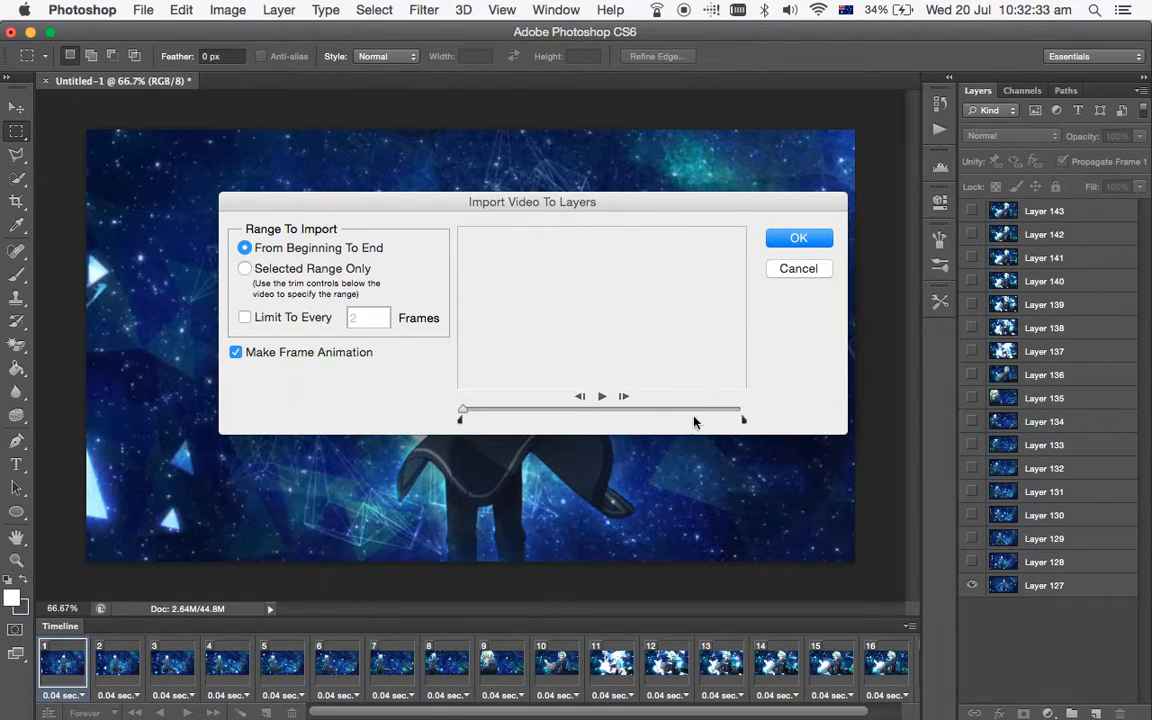
Trim the import to a short selected range near the video's start, limit it to every 2 frames, and cancel the import.
left_click(486, 411)
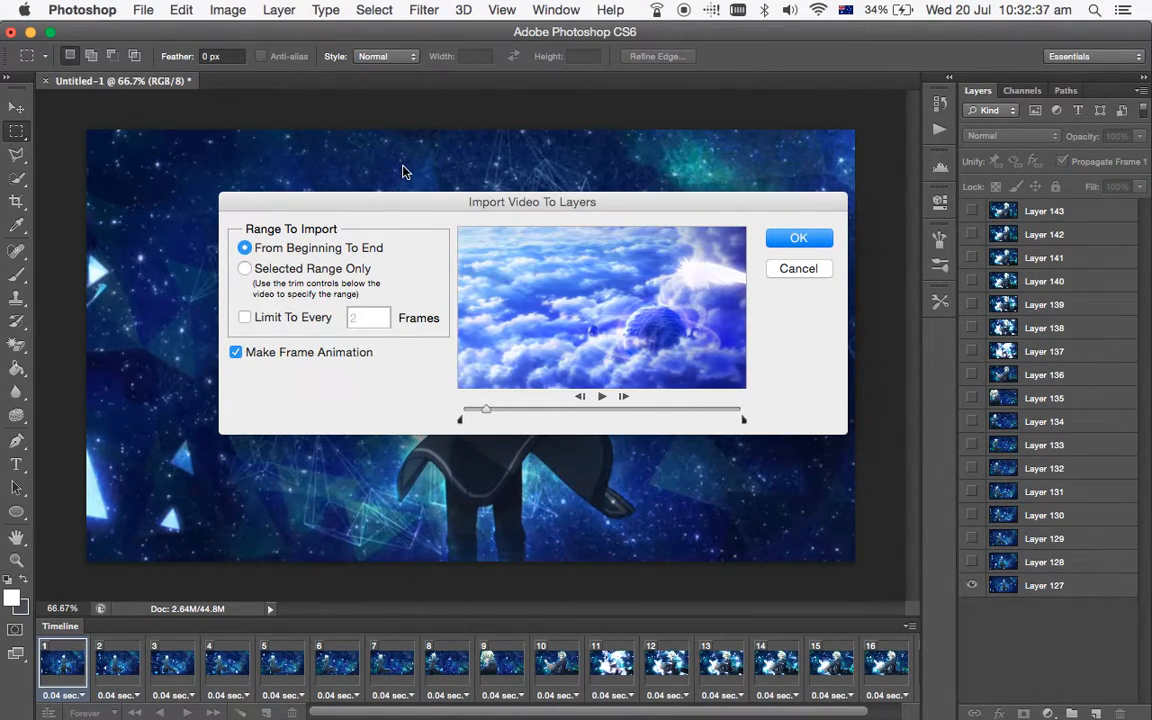
left_click_drag(470, 419, 480, 421)
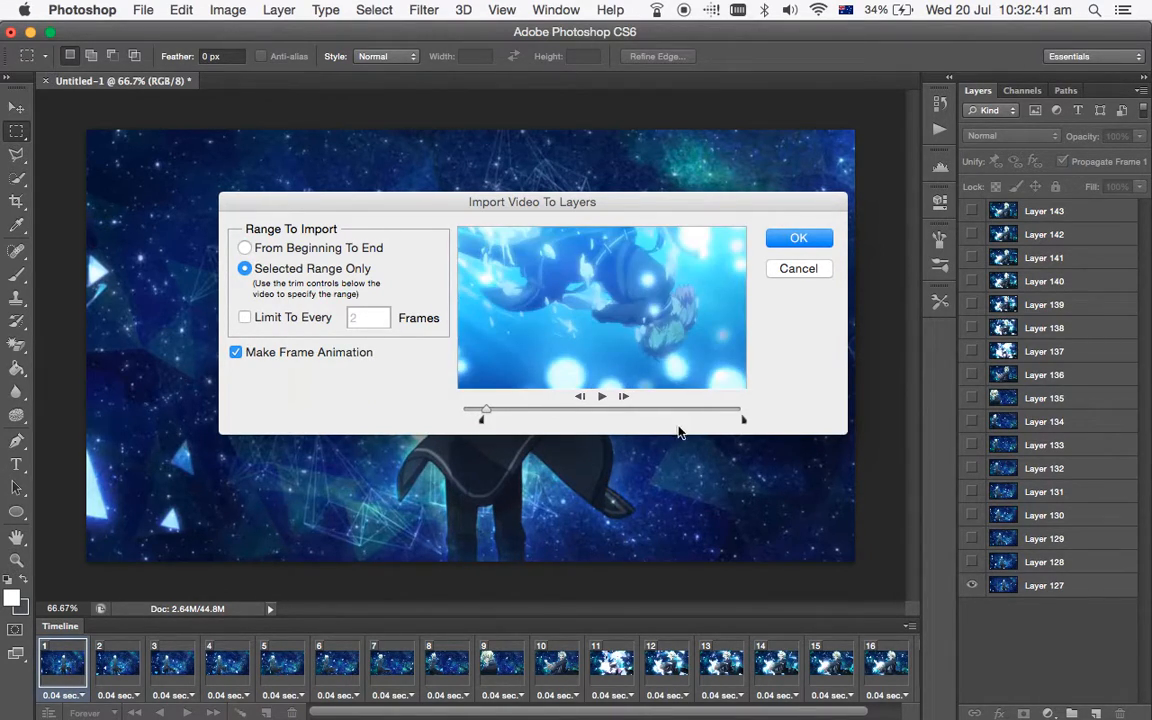
mouse_move(741, 421)
left_mouse_down()
mouse_move(581, 445)
mouse_move(504, 416)
mouse_move(492, 420)
mouse_move(488, 455)
left_mouse_up()
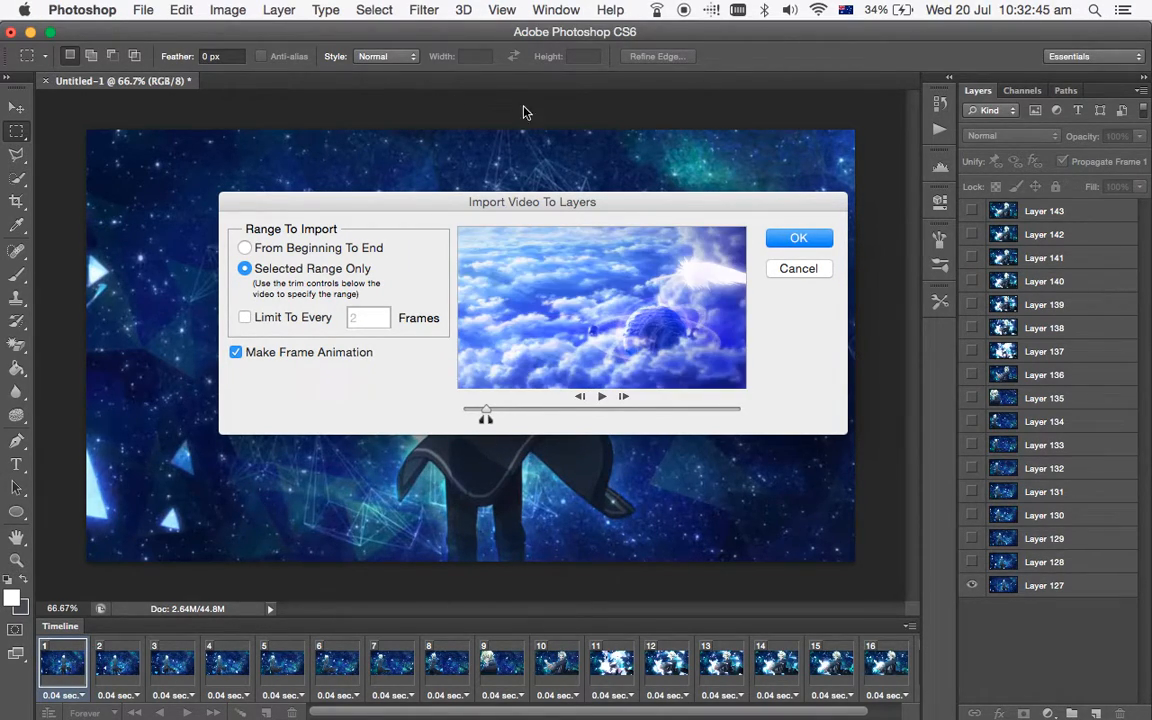
mouse_move(419, 207)
left_mouse_down()
mouse_move(429, 232)
mouse_move(421, 210)
left_mouse_up()
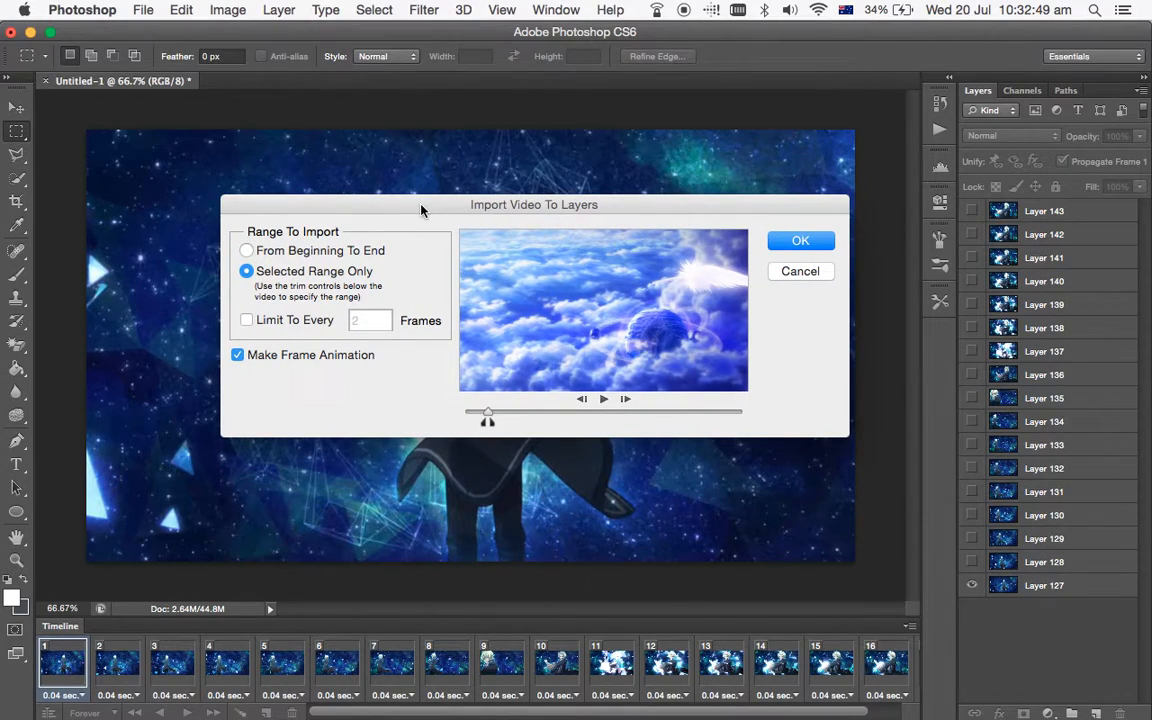
left_click(246, 321)
left_click(799, 271)
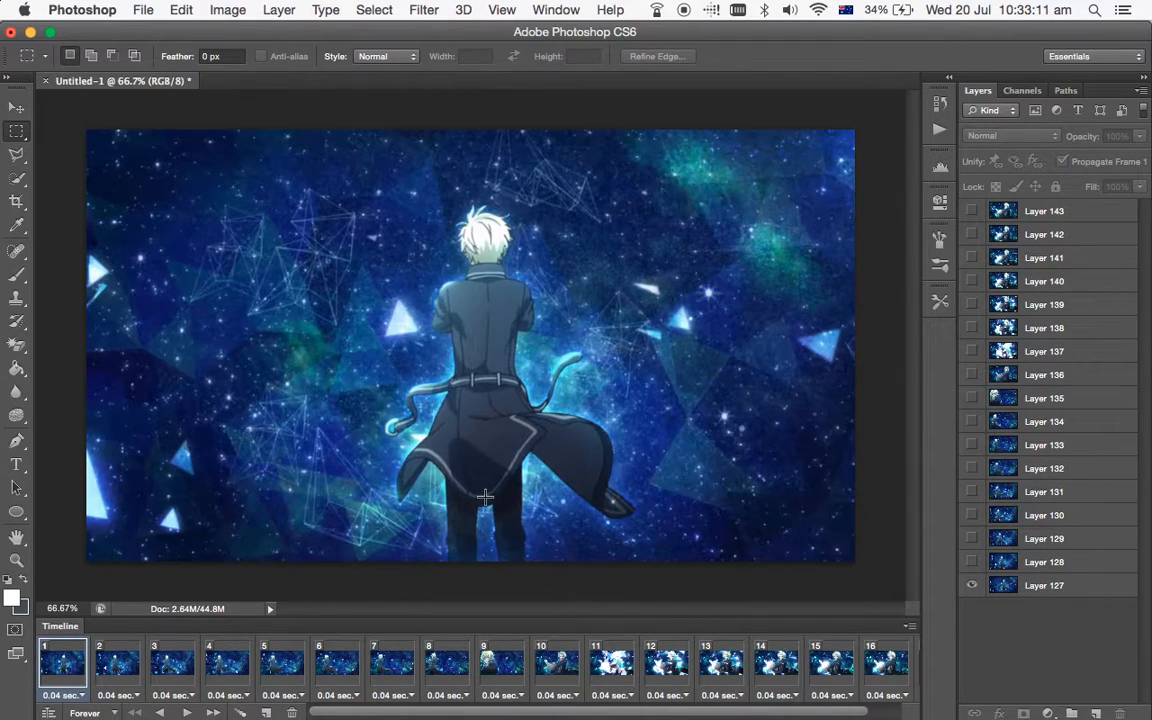
Select Layers 127 to 143 and all timeline frames, and set the delay of every frame to 0.08 seconds.
left_click(1077, 588)
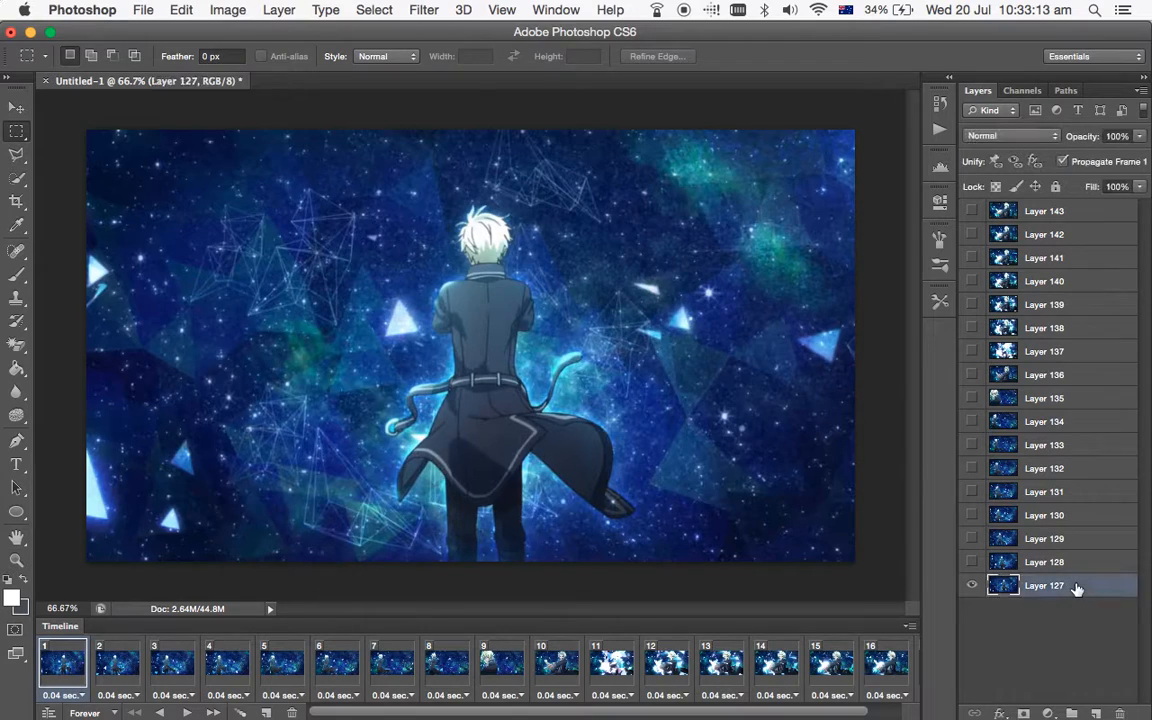
left_click(1070, 212, "shift")
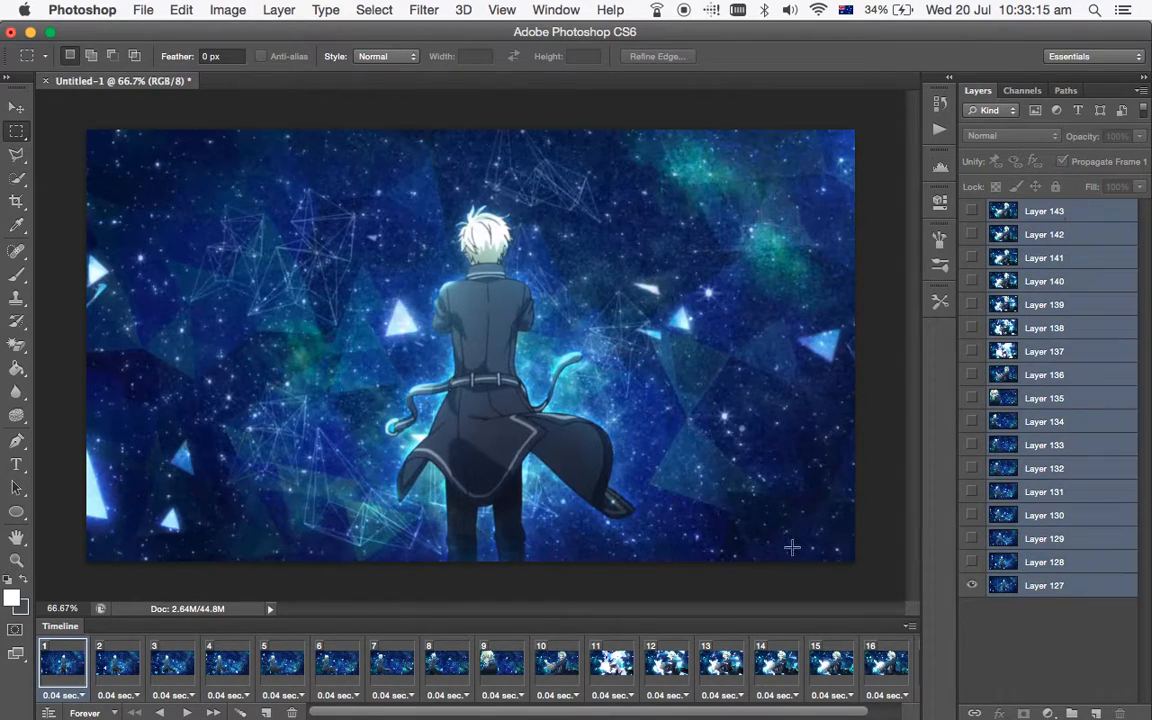
scroll(890, 665, "right", 1)
scroll(890, 665, "left", 1)
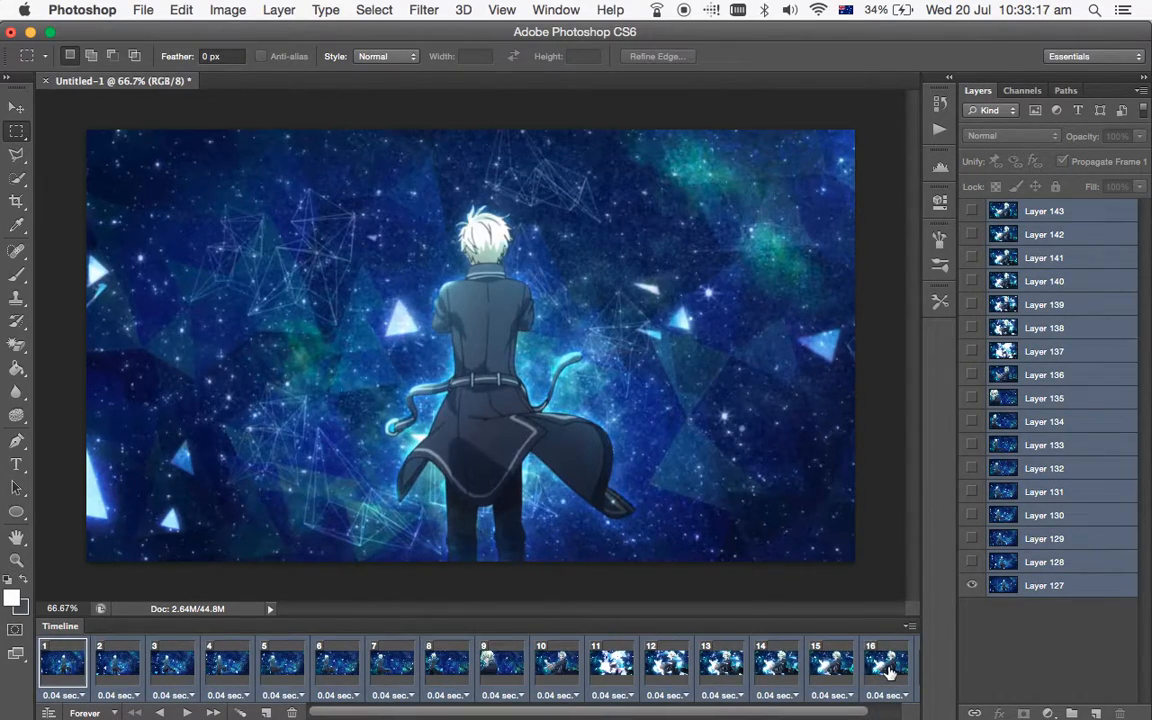
left_click(836, 694)
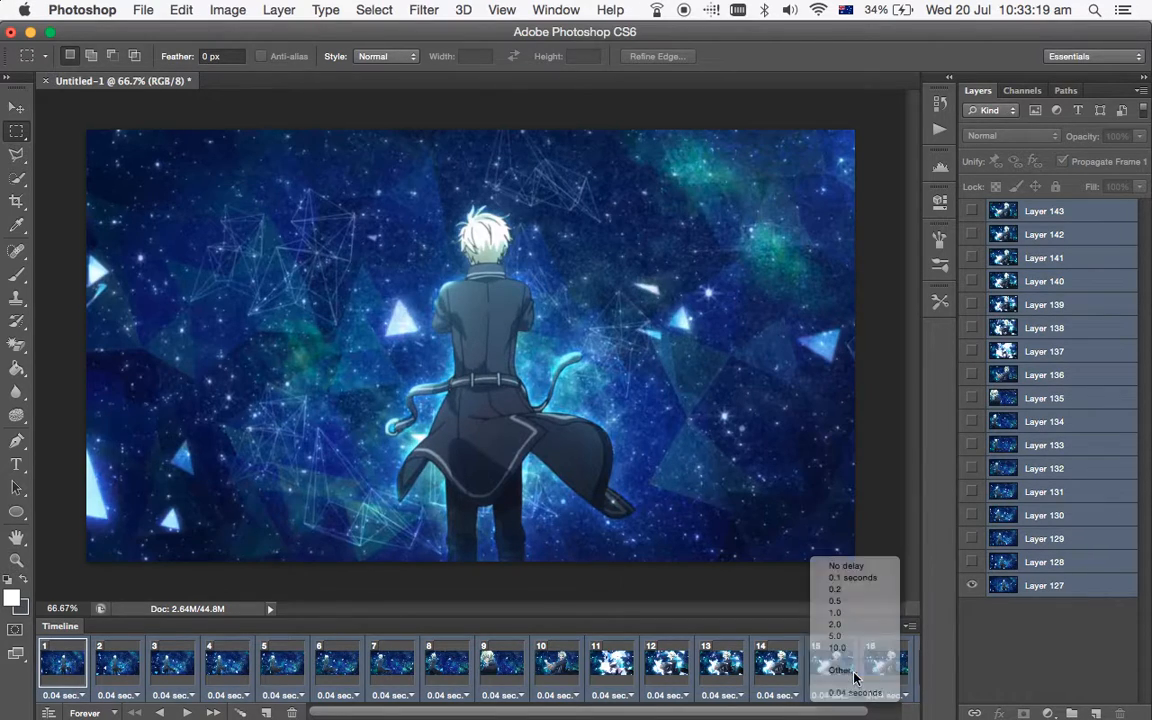
left_click(845, 670)
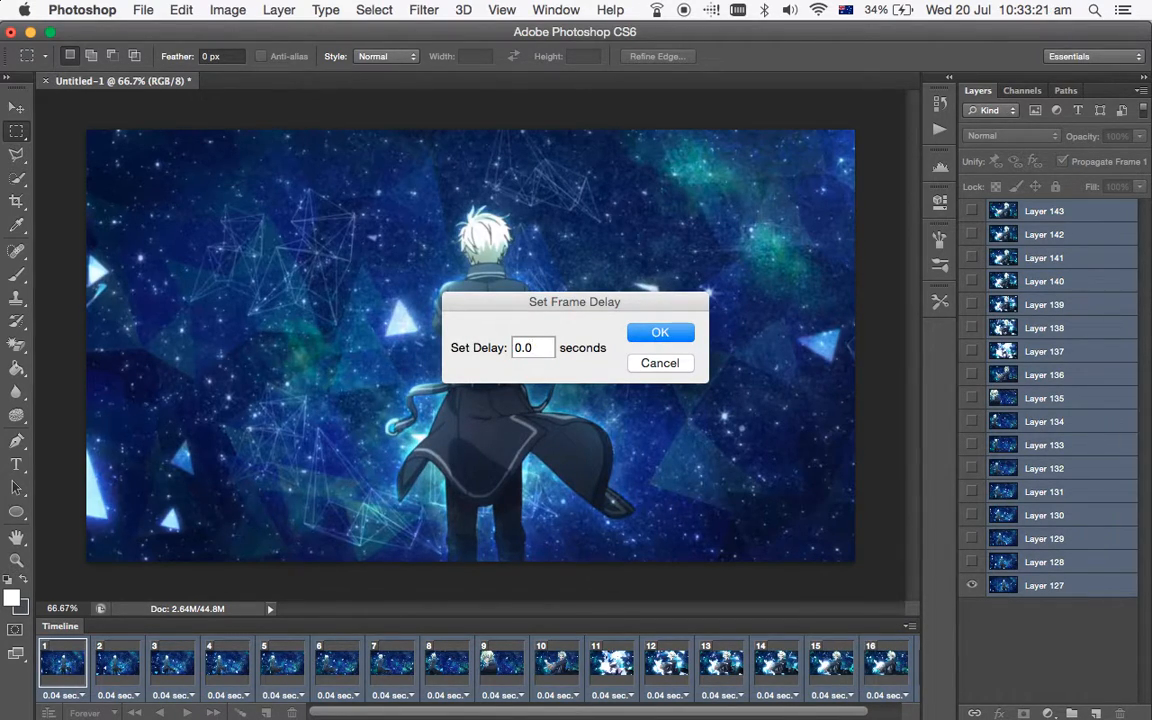
key("Return")
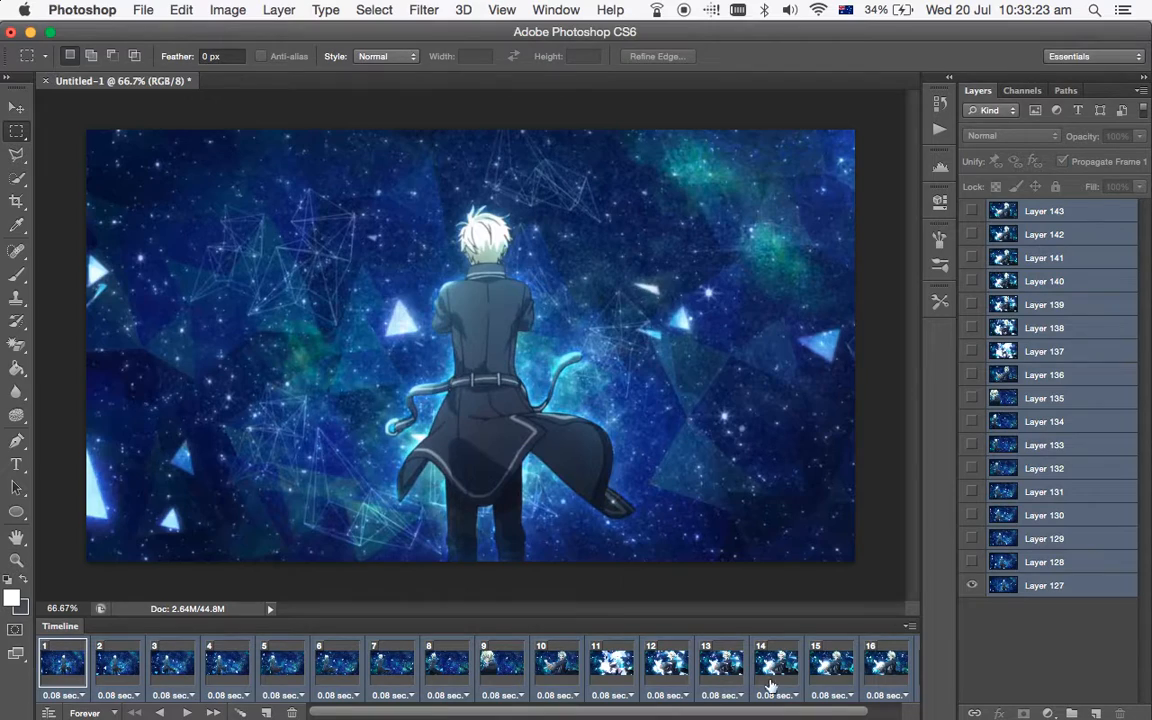
Play the frame animation to check its speed, stop it, and return to the first frame.
left_click(189, 713)
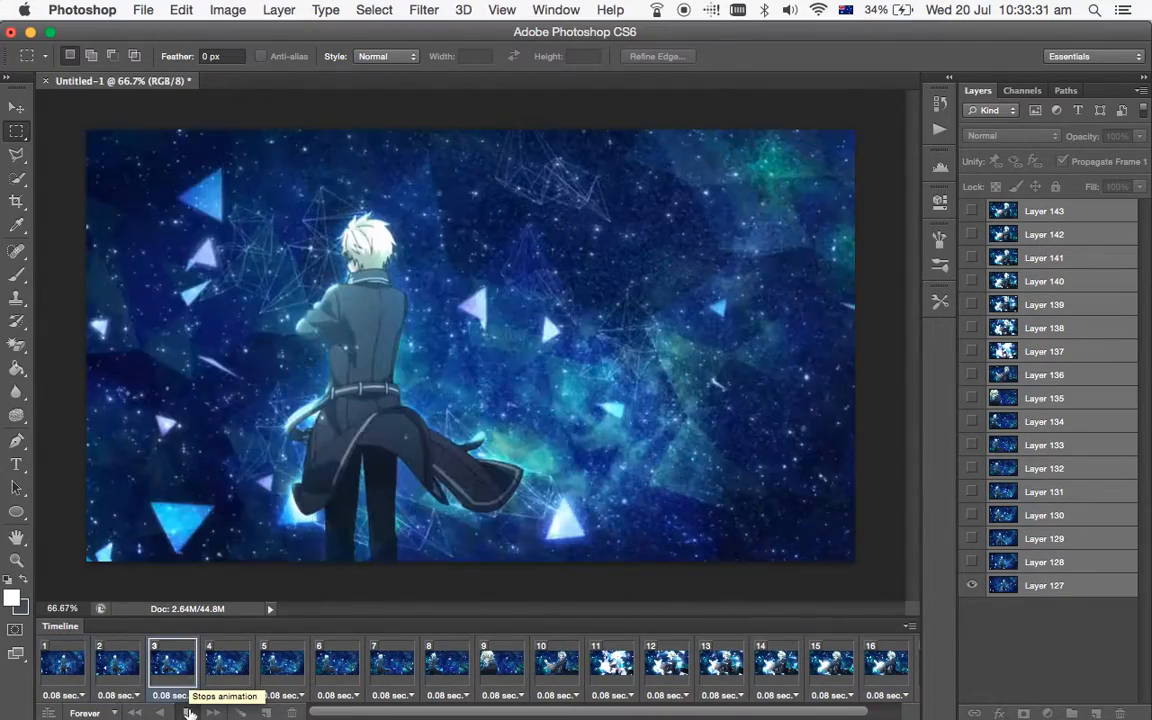
left_click(189, 713)
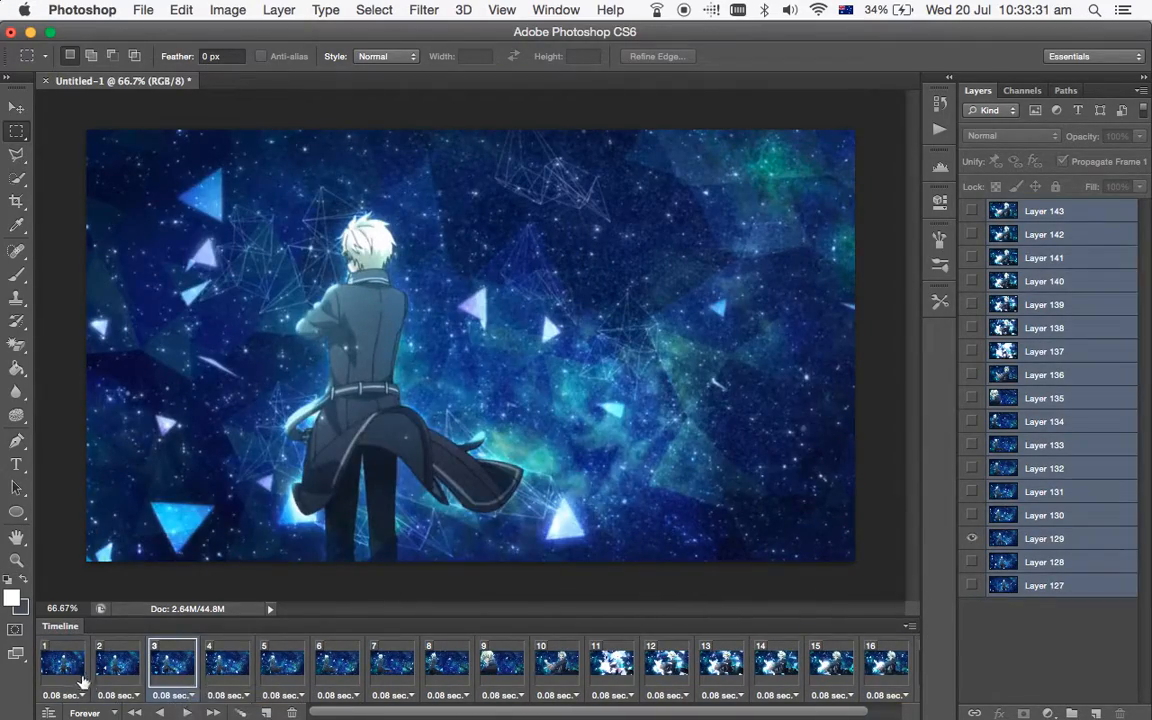
left_click(70, 668)
Select all the frames and resize the image to 560 pixels wide with its proportions constrained.
scroll(65, 668, "right", 1)
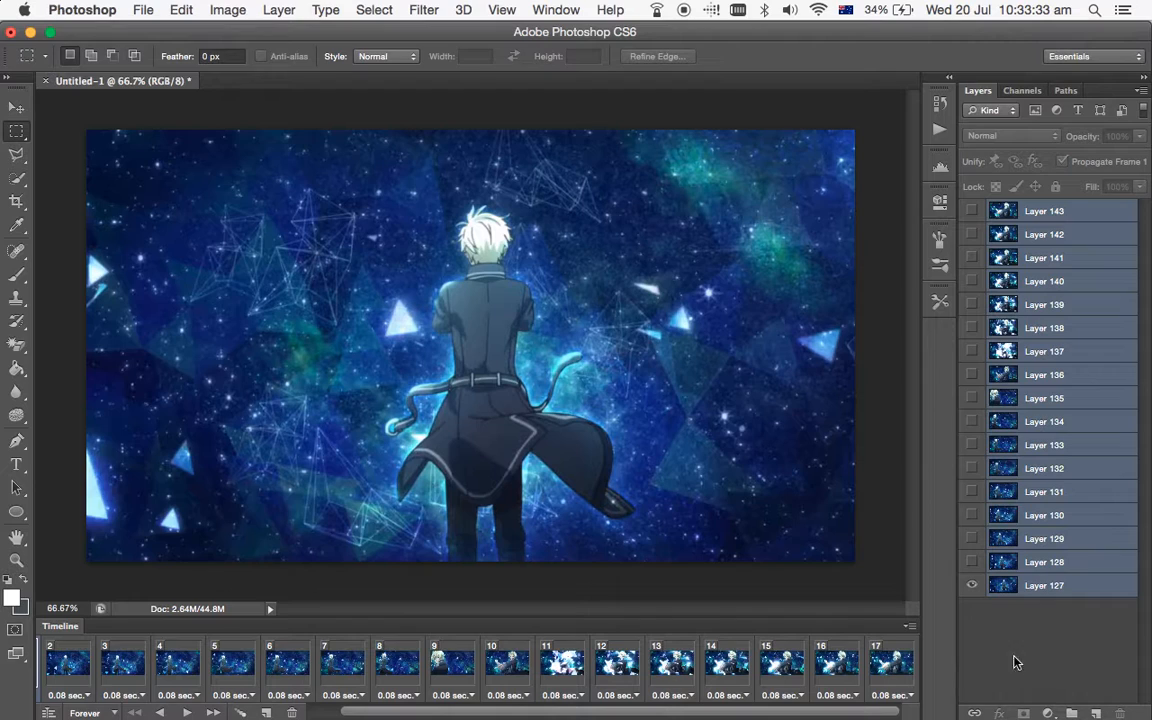
left_click(240, 8)
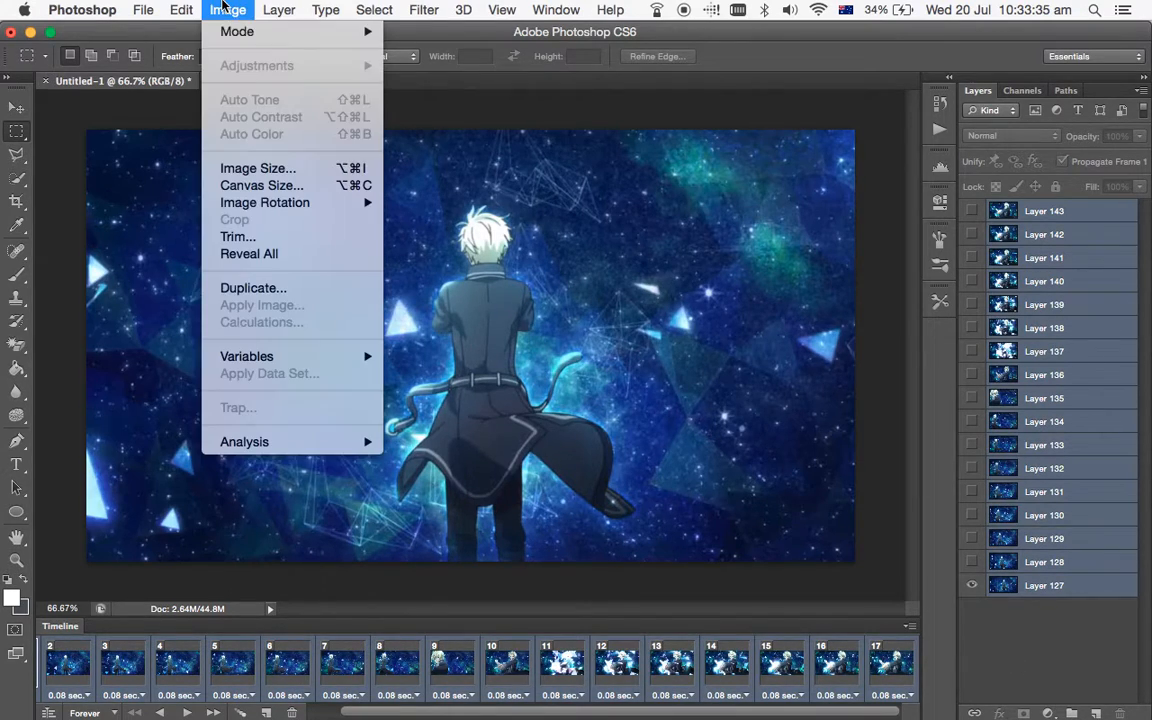
left_click(287, 170)
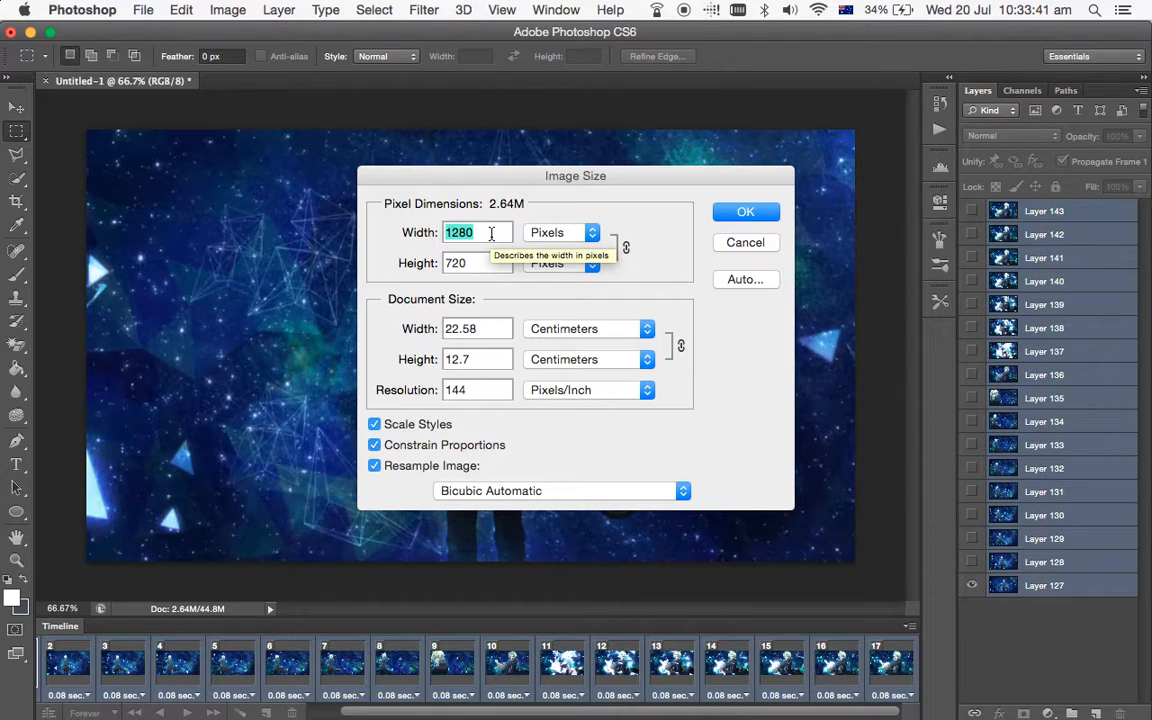
type("560")
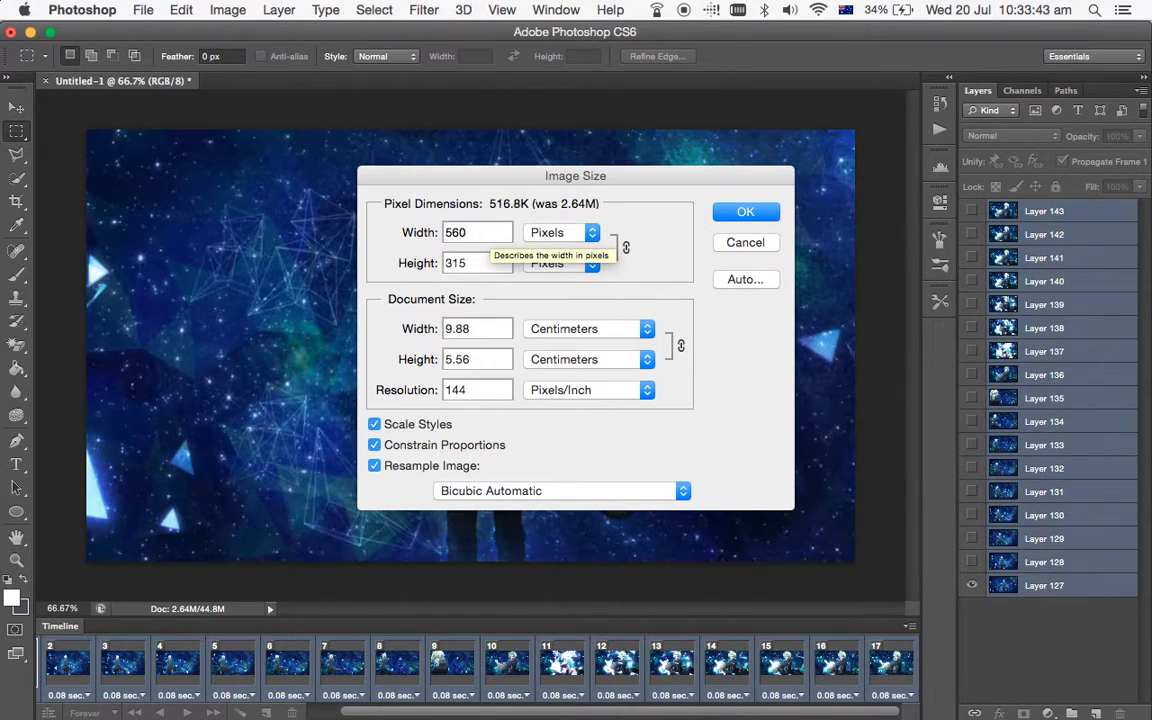
left_click(562, 228)
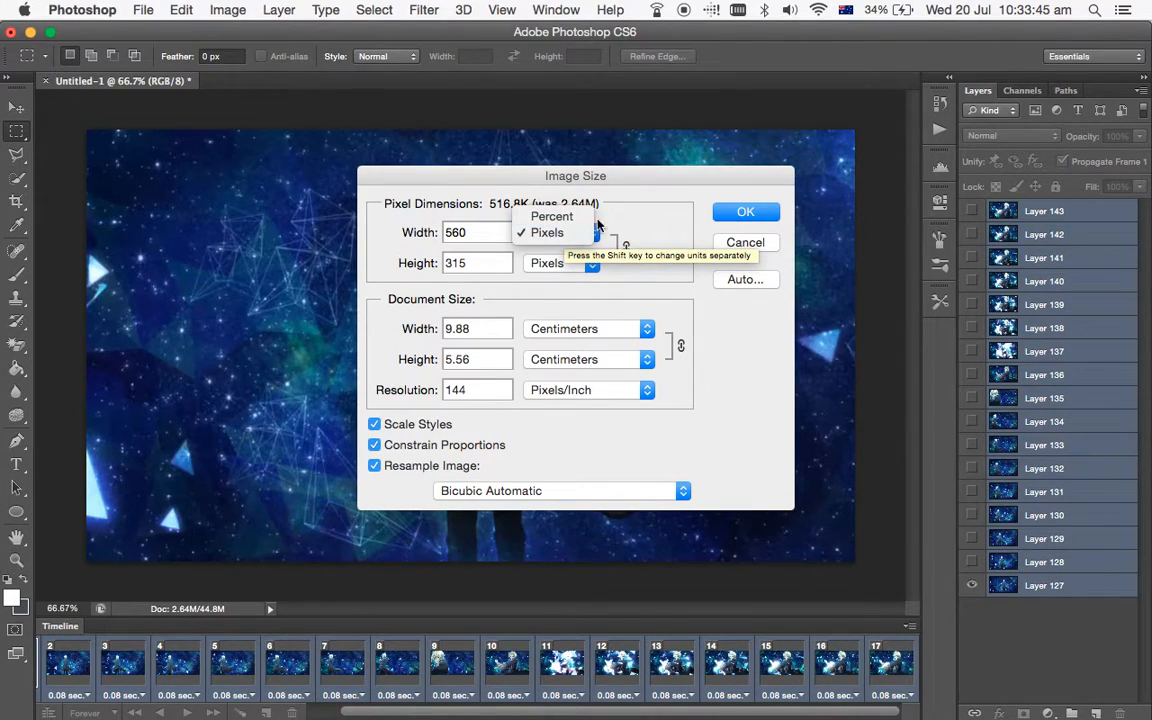
left_click(679, 236)
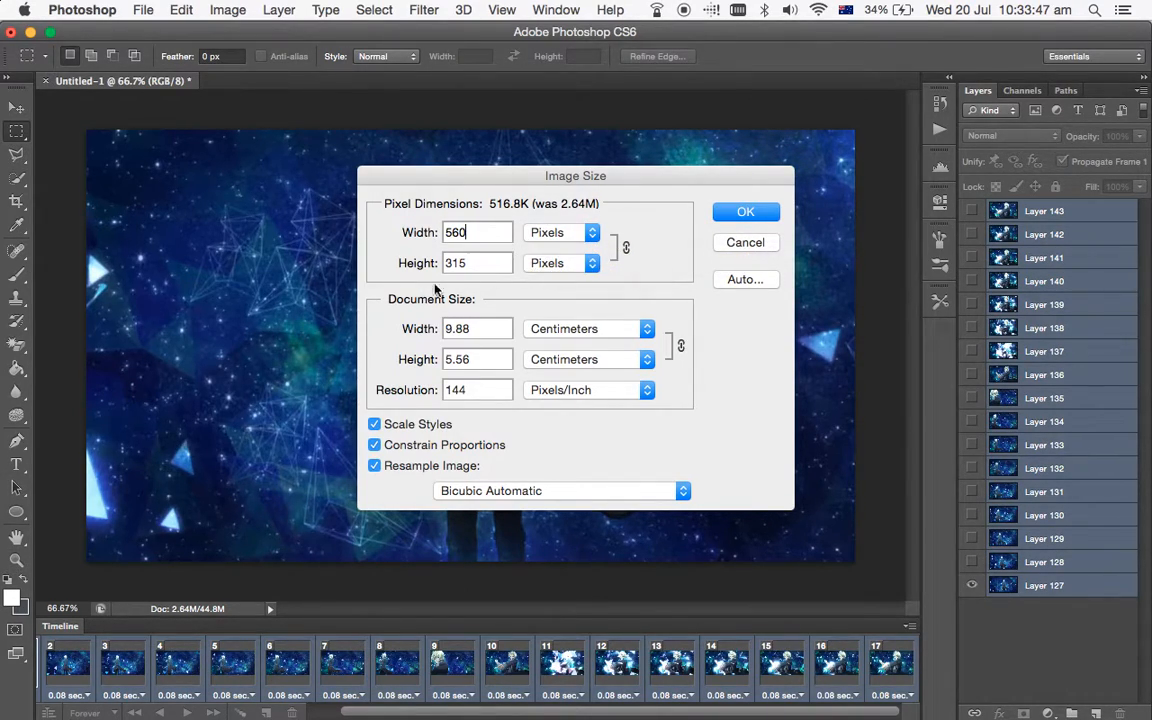
left_click(745, 222)
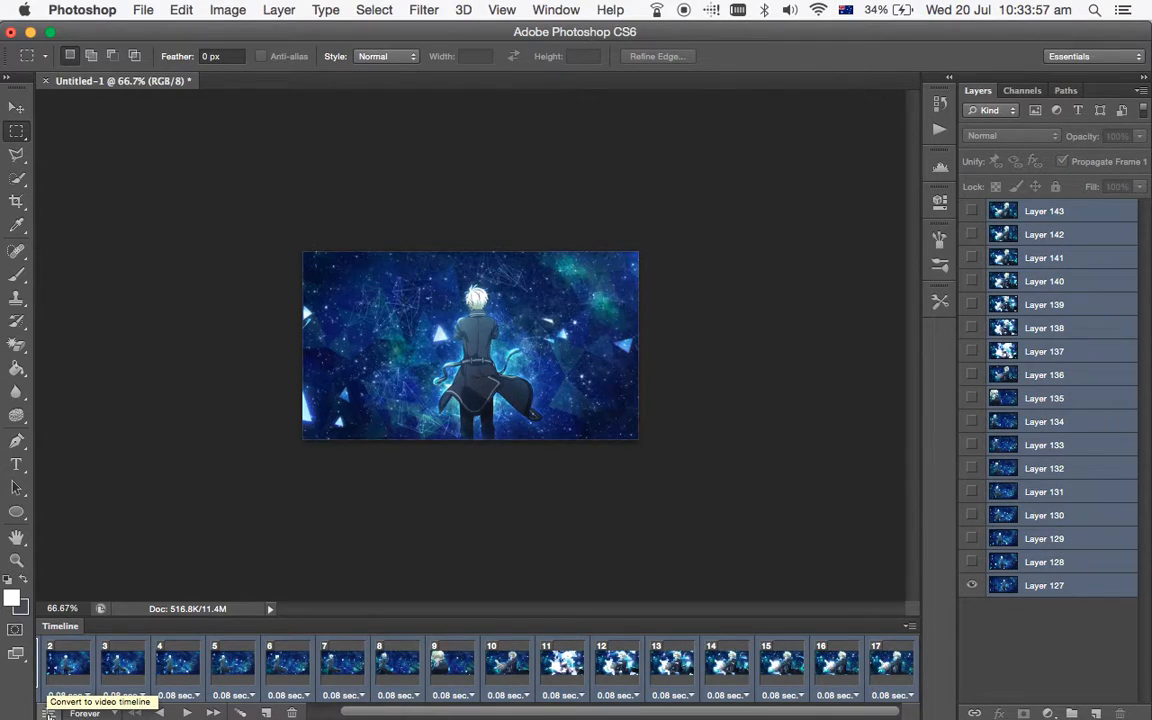
Convert the frame animation to a video timeline and combine all the selected layers for smart filters, and play the result.
left_click(46, 710)
left_click_drag(293, 710, 302, 714)
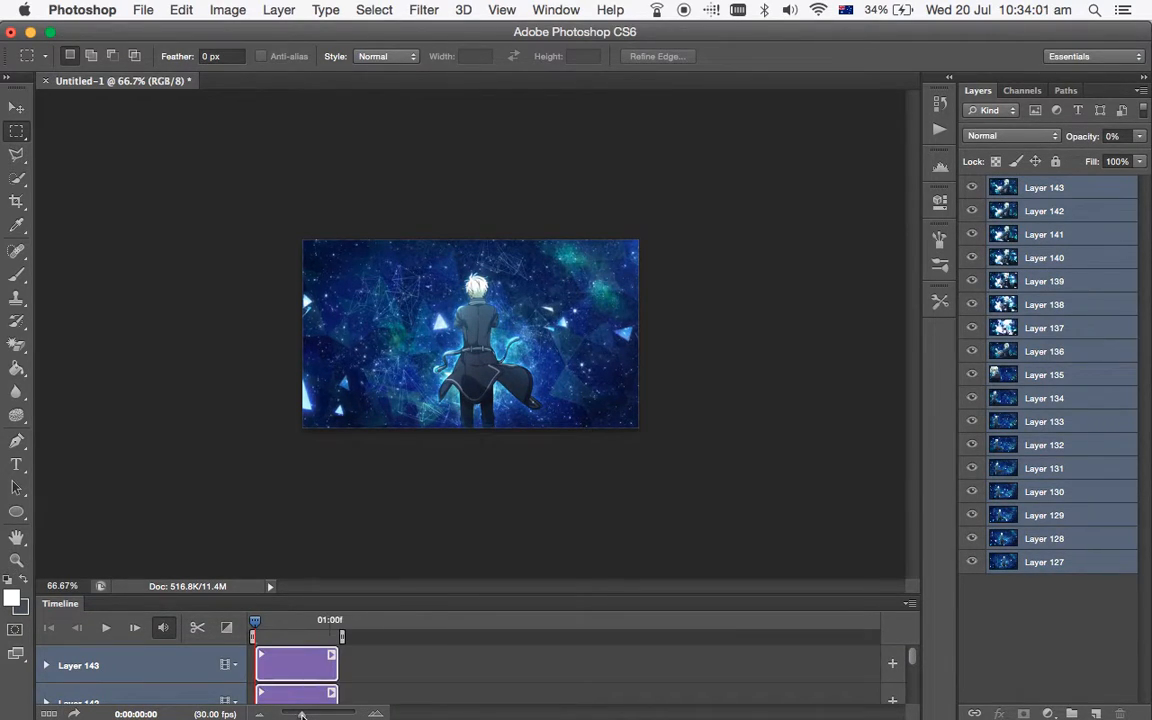
left_click(319, 716)
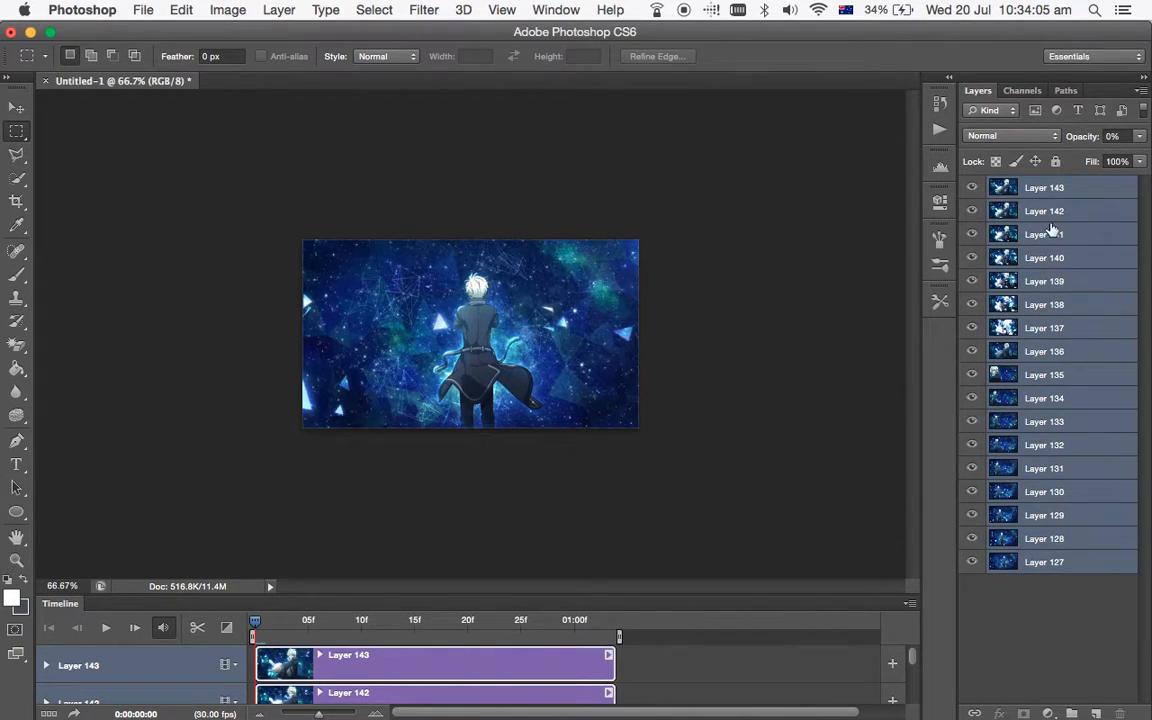
left_click(424, 9)
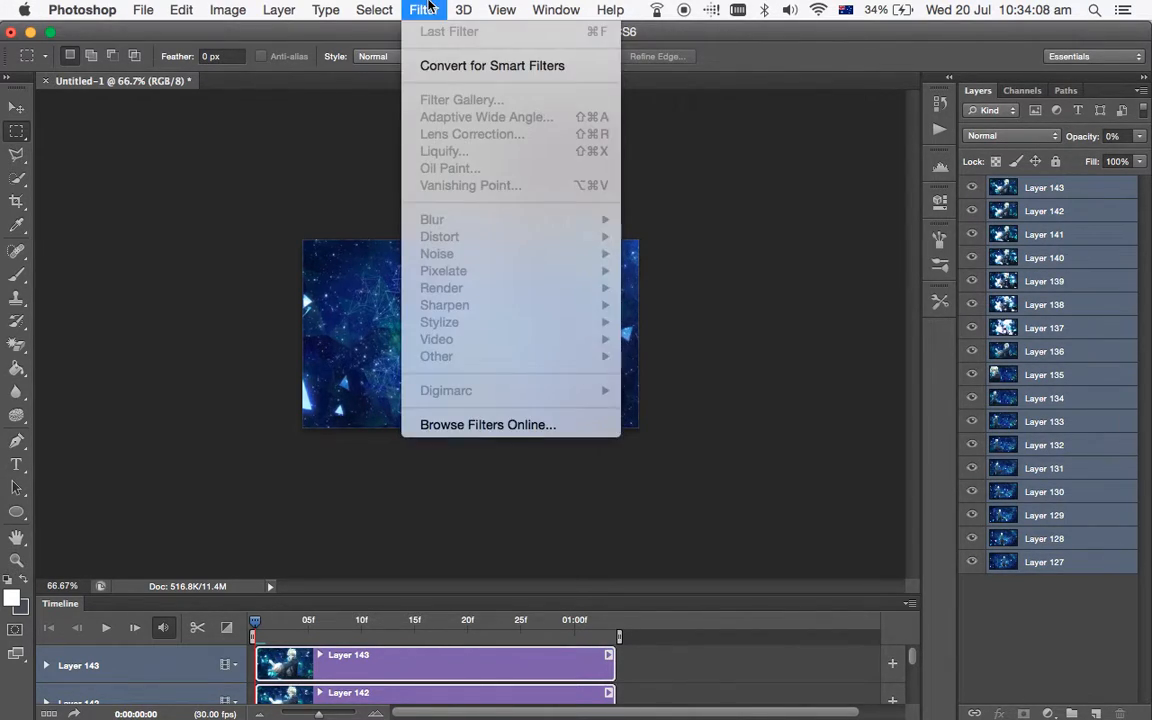
left_click(468, 66)
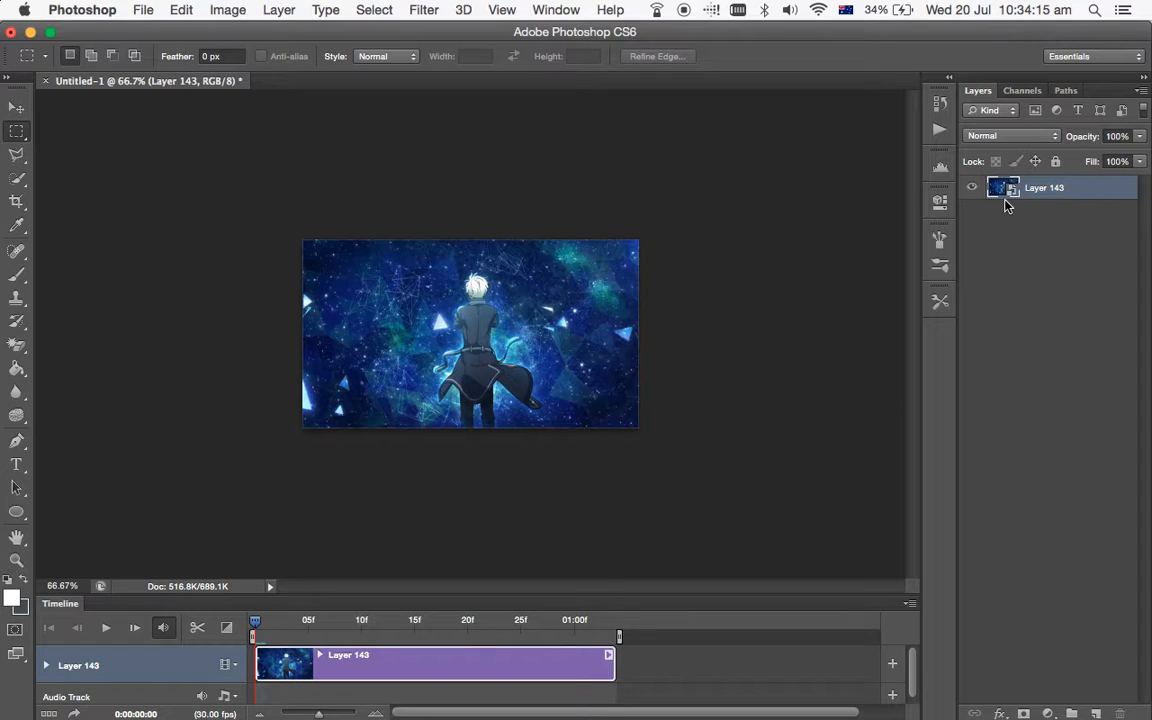
left_click(106, 628)
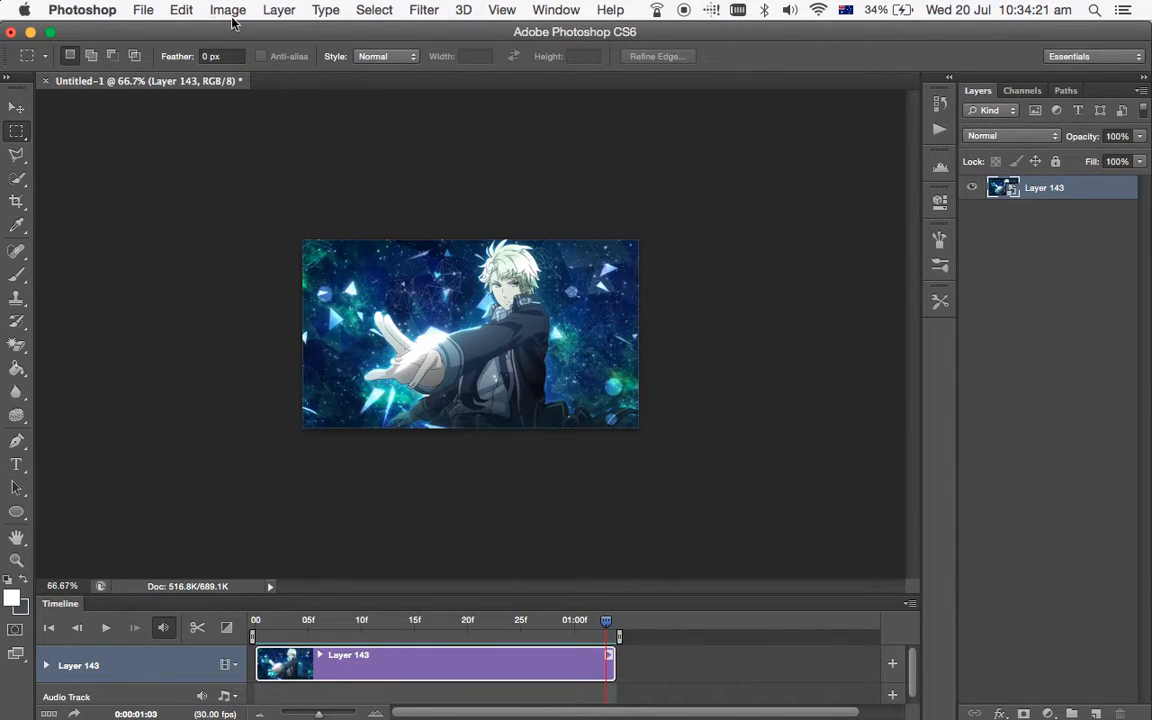
Apply a Surface Blur smart filter to Layer 143 with a radius of 3 pixels and a threshold of 6 levels.
left_click(424, 9)
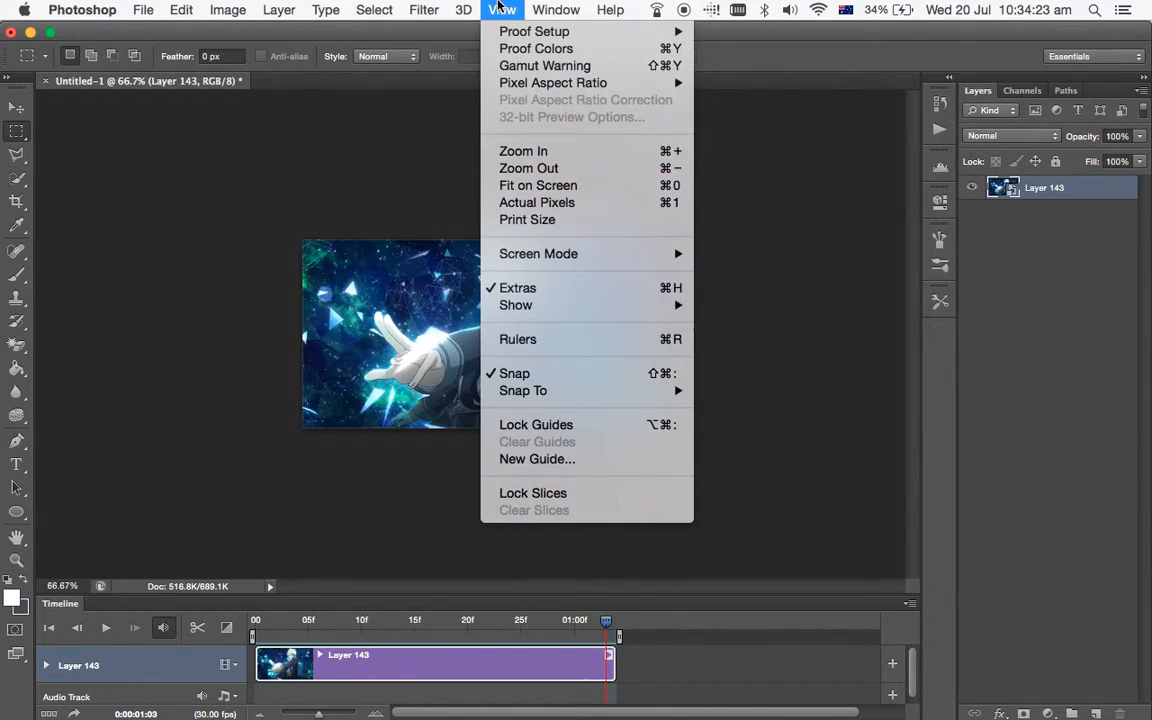
mouse_move(489, 220)
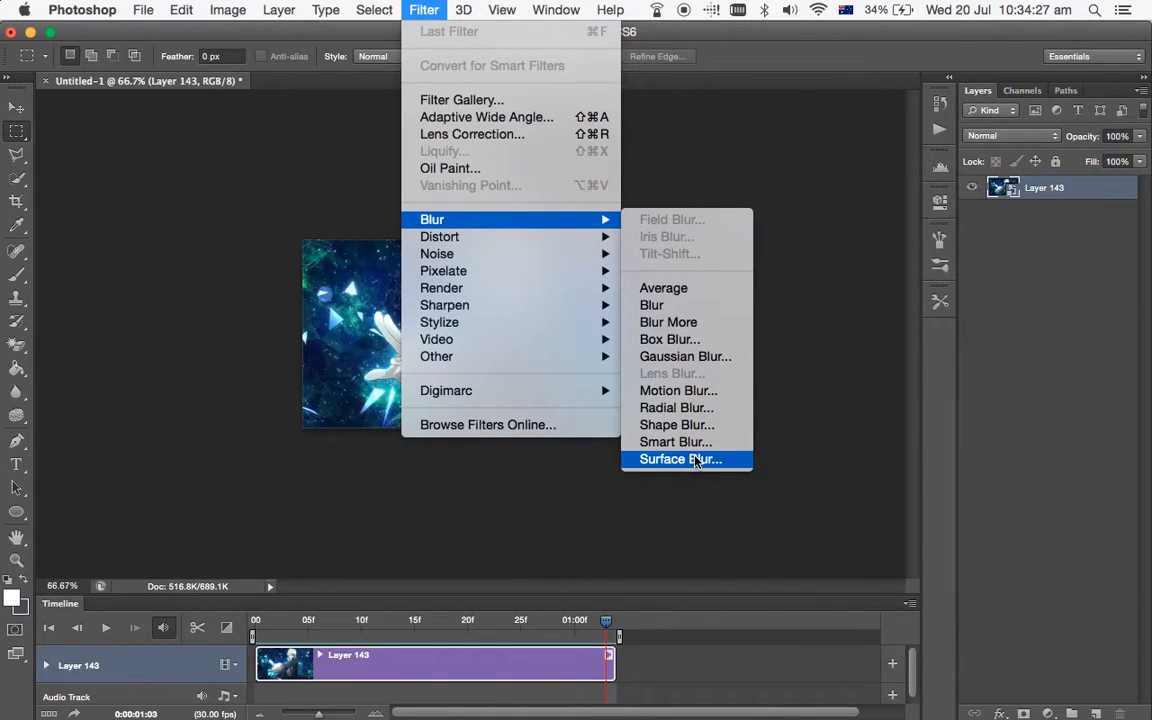
left_click(630, 460)
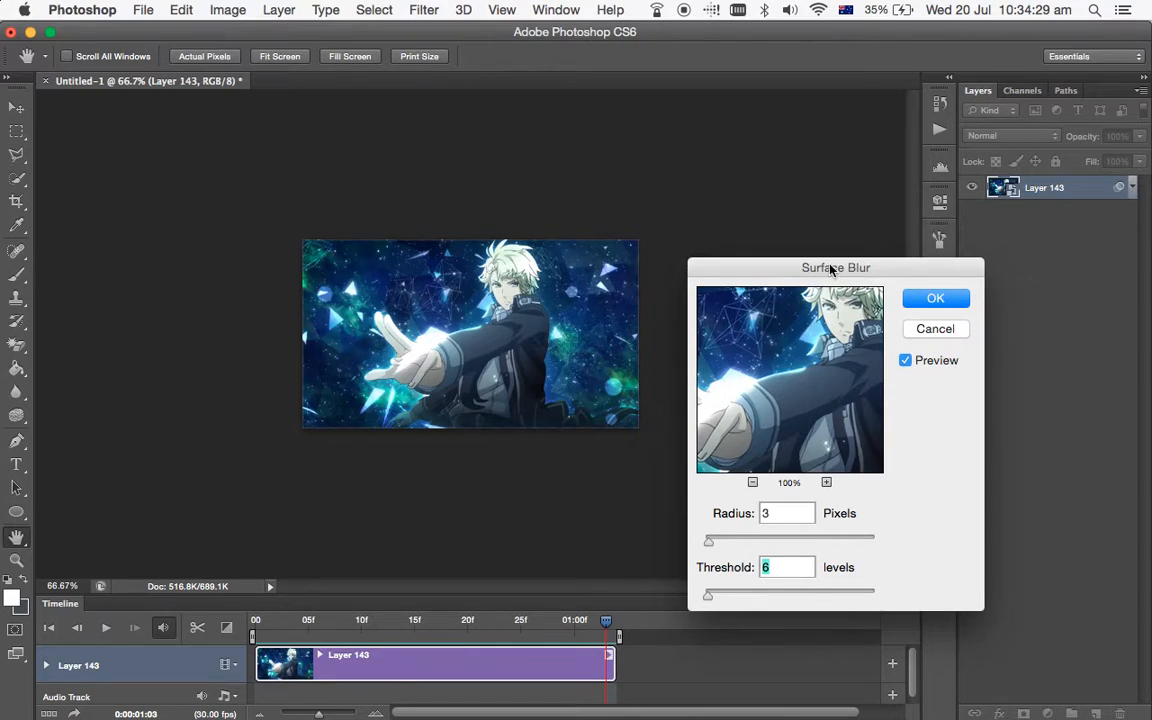
left_click_drag(831, 268, 828, 180)
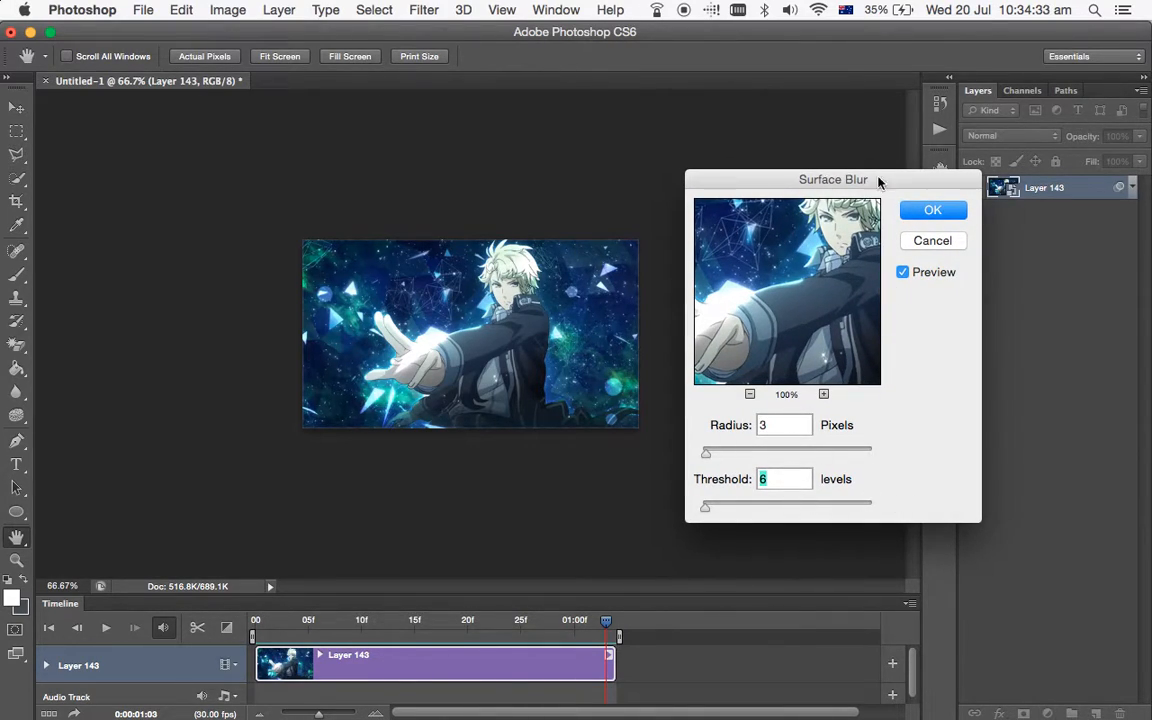
left_click(935, 210)
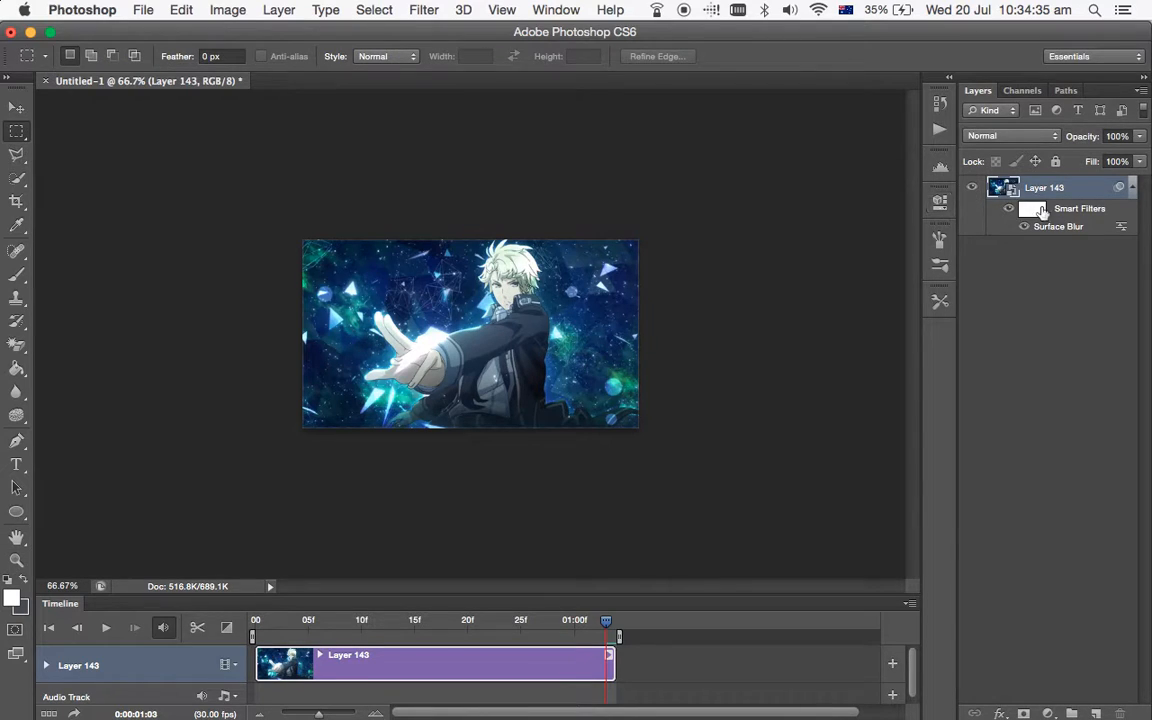
Apply a Smart Sharpen filter to Layer 143 with its amount adjusted, radius 0.3 px and Gaussian Blur removal, and play the result.
left_click(438, 9)
mouse_move(560, 305)
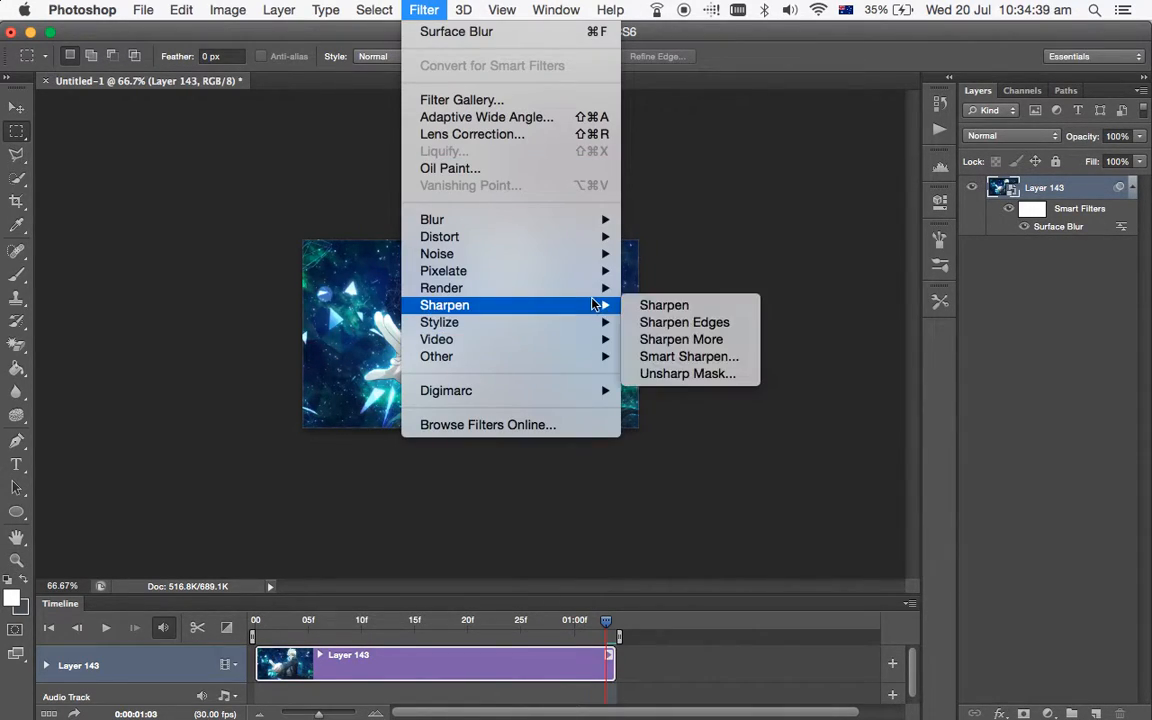
left_click(689, 356)
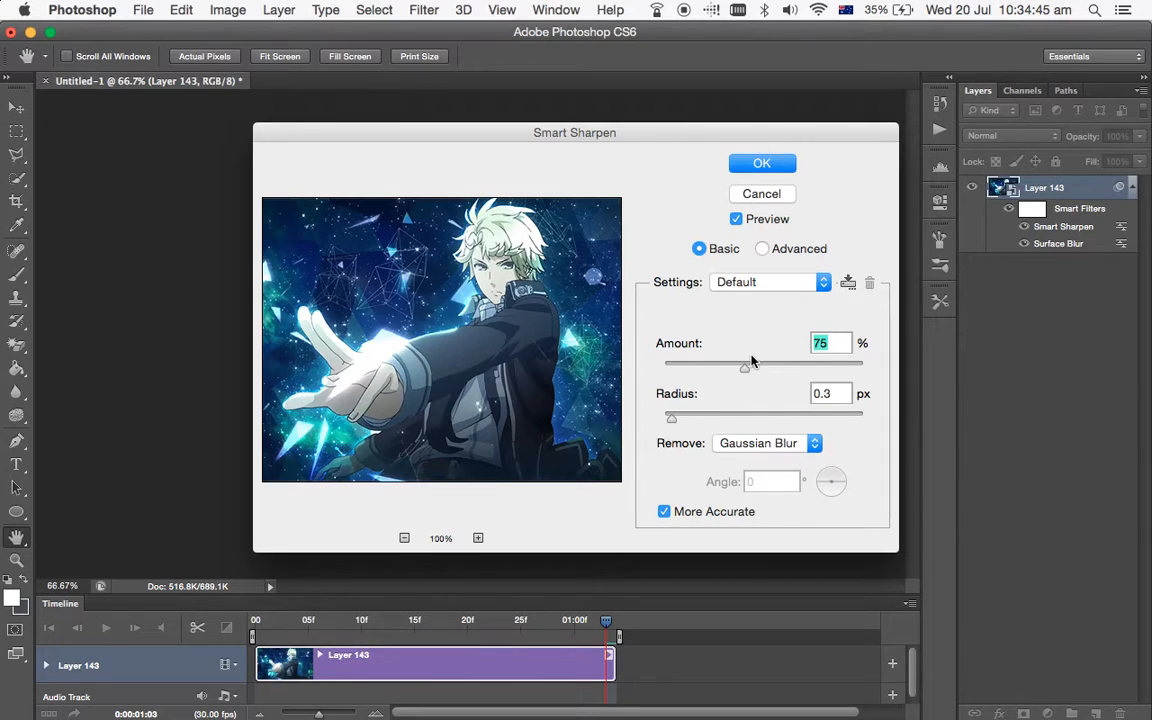
mouse_move(728, 370)
left_mouse_down()
mouse_move(843, 370)
mouse_move(722, 372)
left_mouse_up()
left_click_drag(728, 372, 741, 373)
left_click(771, 168)
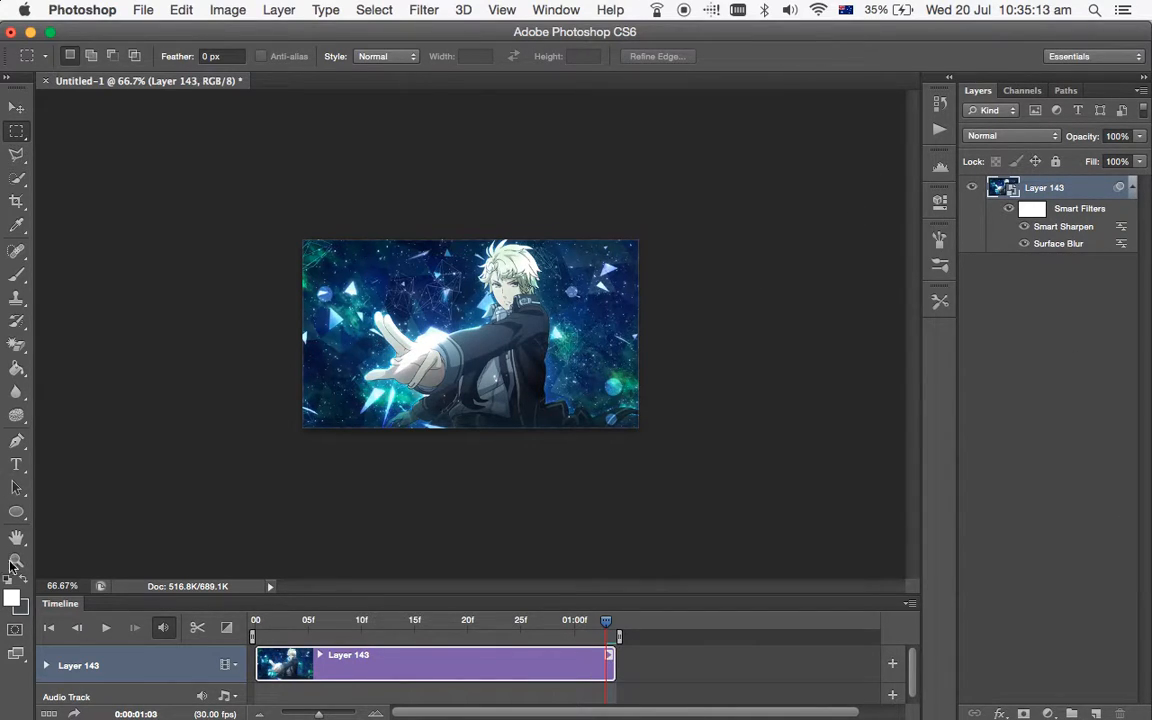
left_click(107, 627)
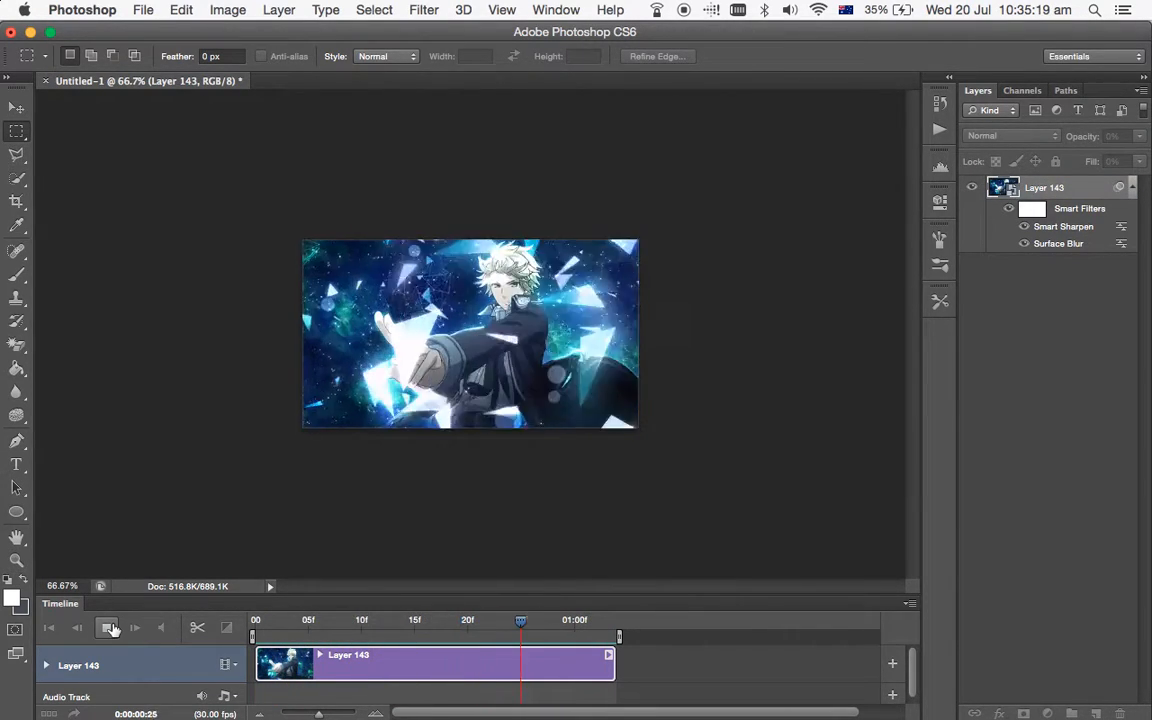
left_click(110, 627)
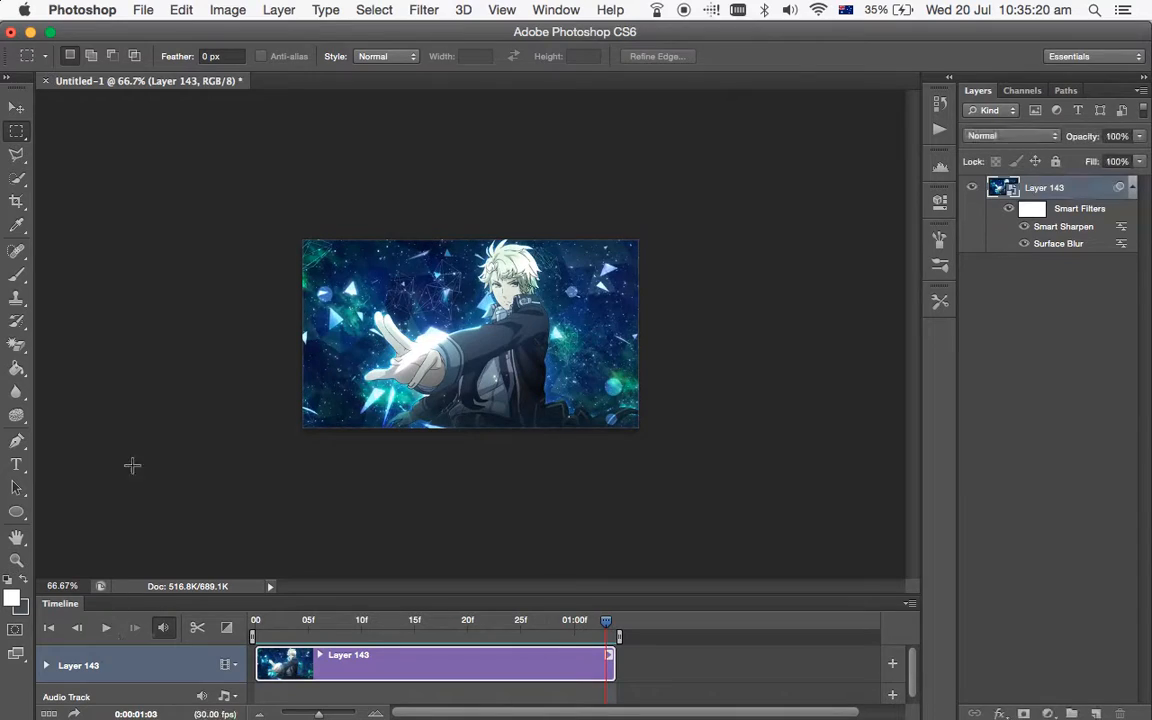
Start a Save for Web export as GIF, keeping the Selective palette and Diffusion dither.
left_click(142, 9)
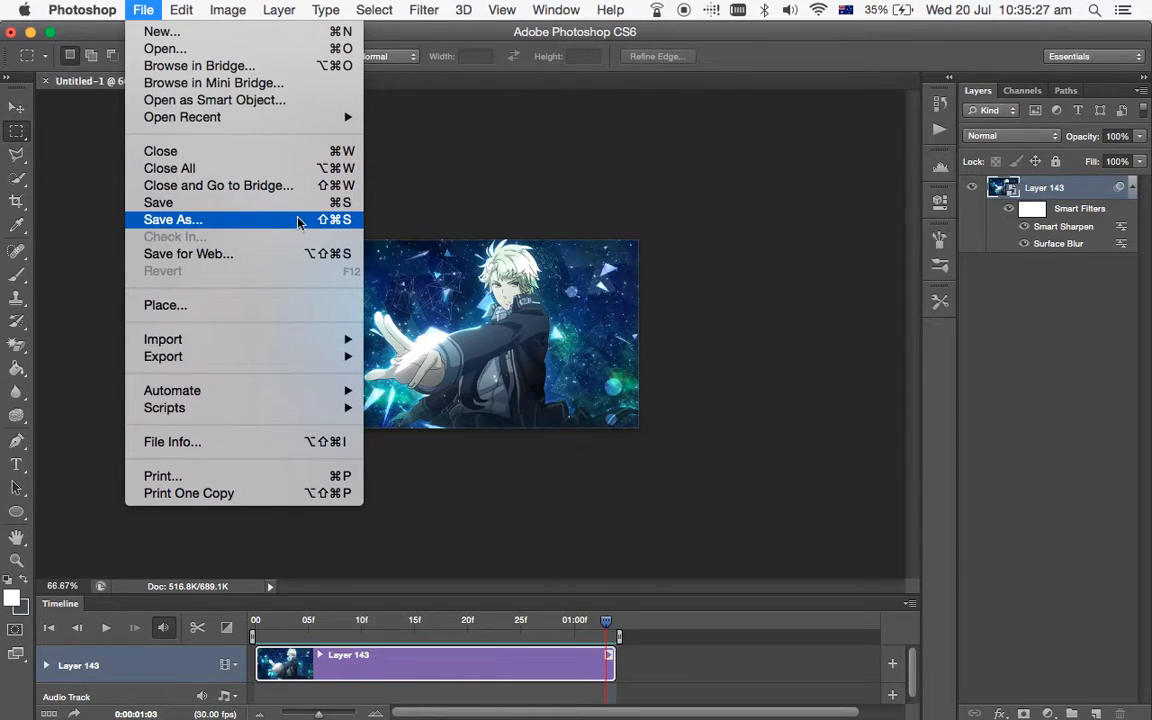
left_click(271, 257)
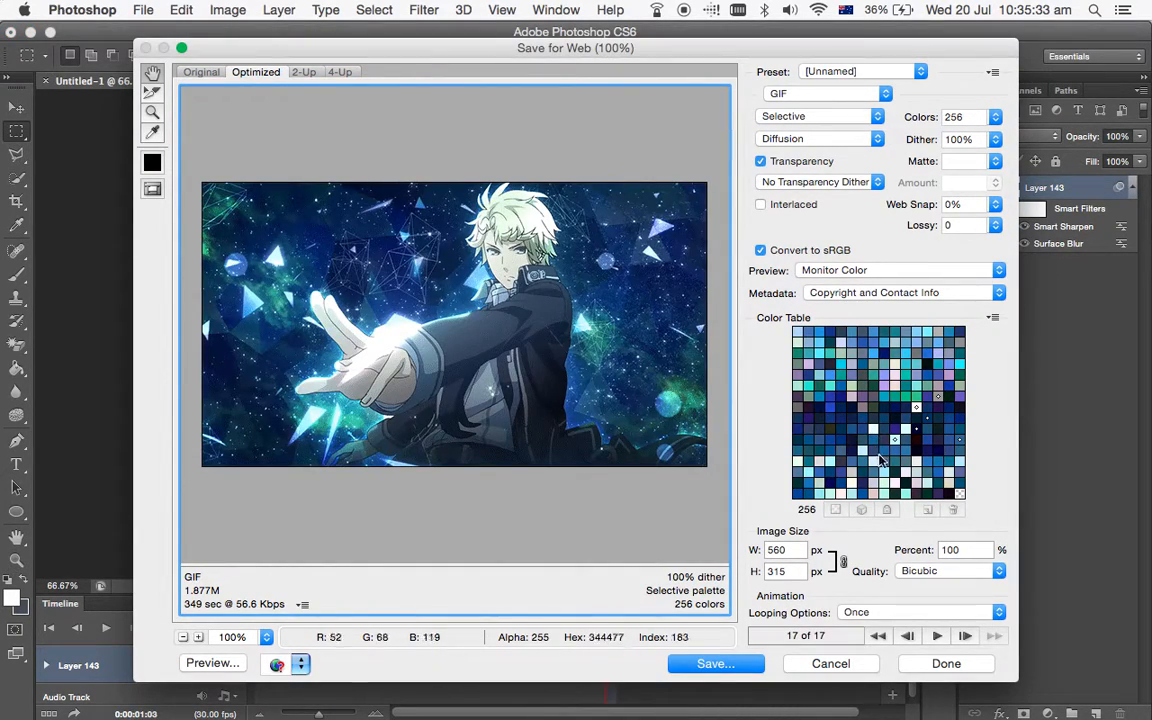
left_click(811, 126)
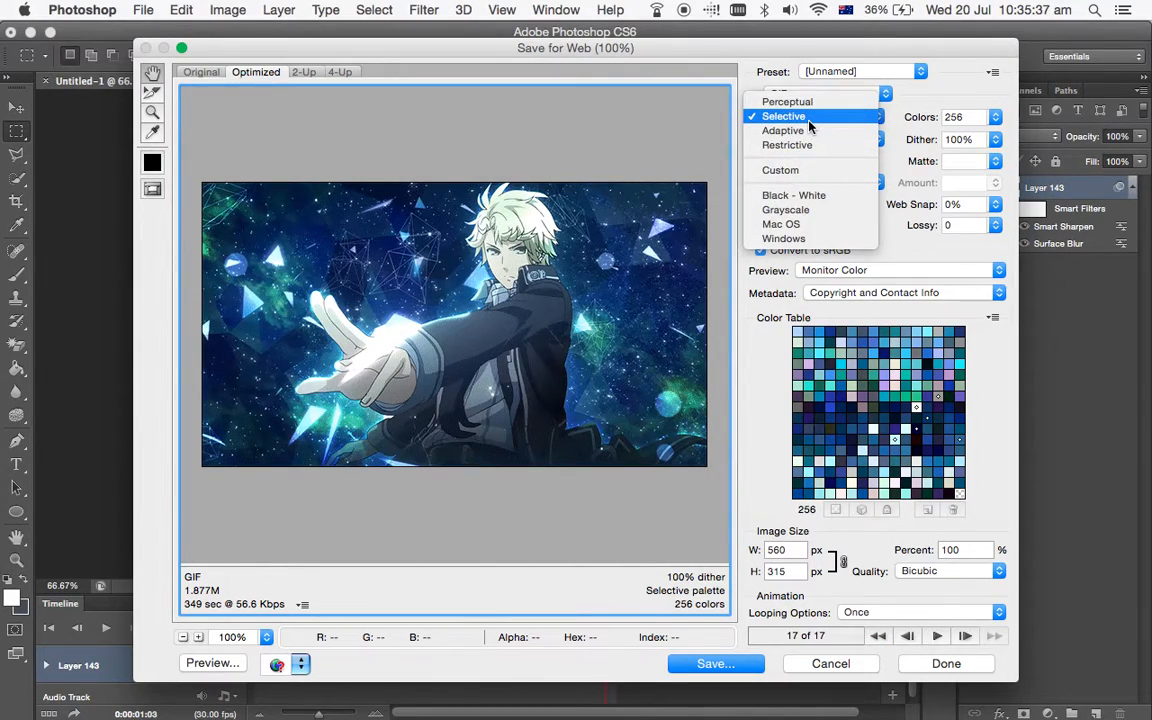
left_click(810, 117)
left_click(828, 145)
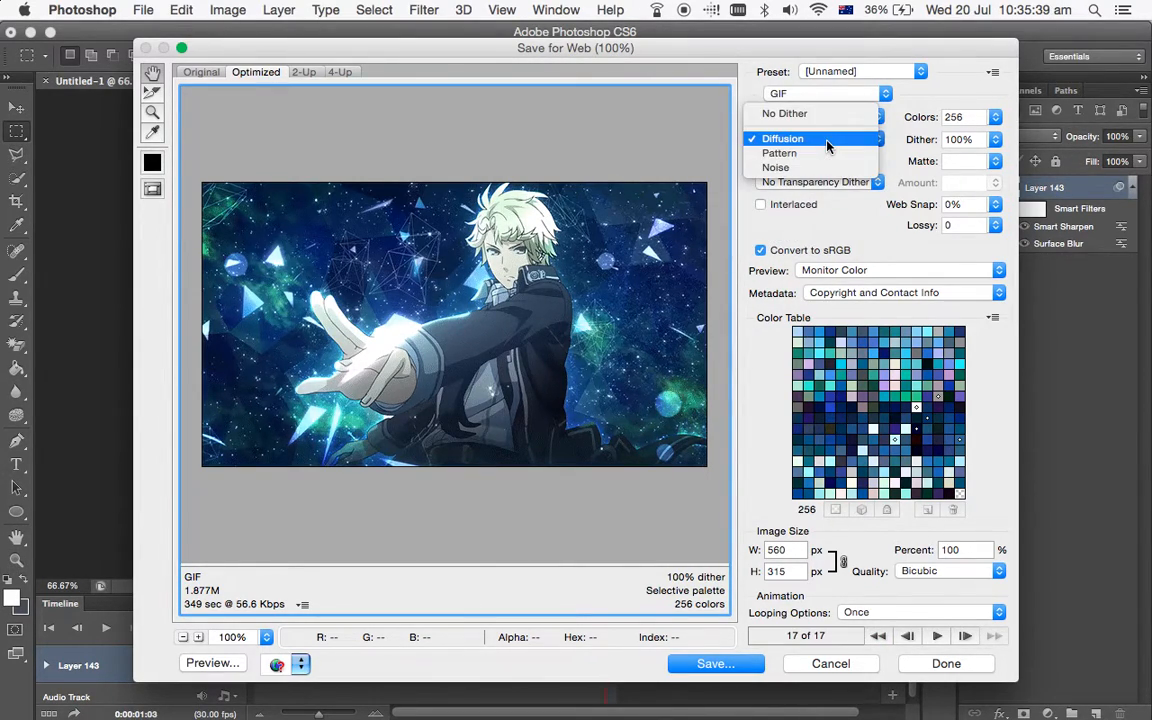
left_click(828, 145)
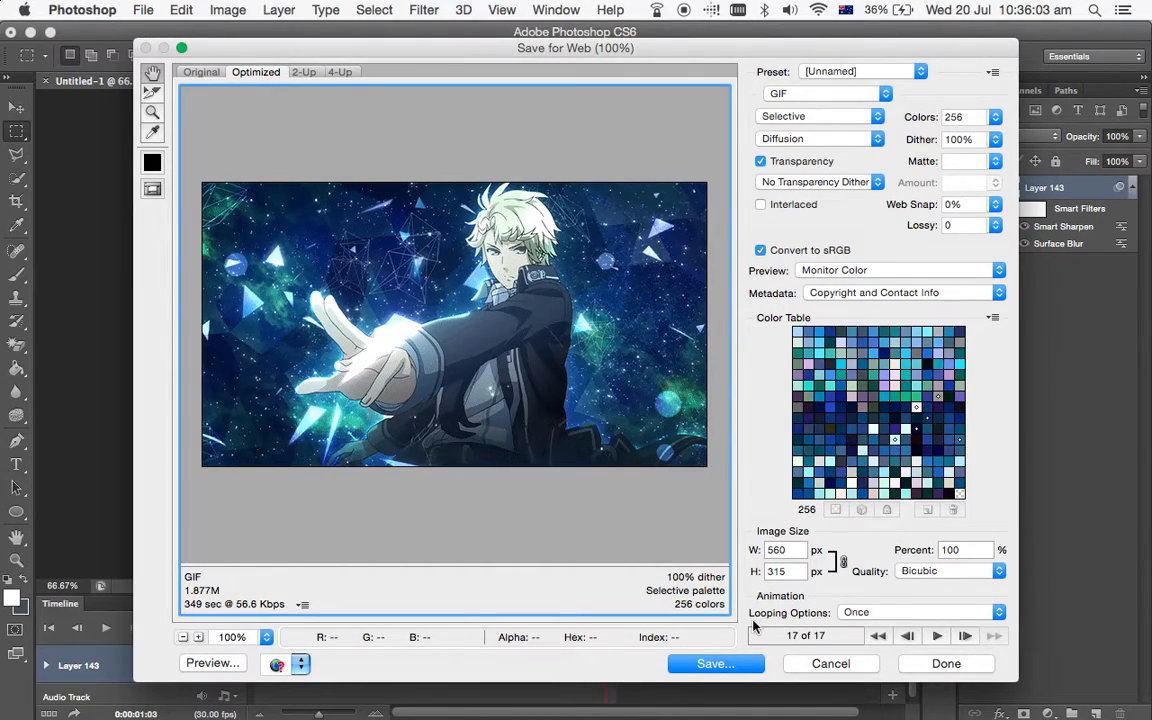
Set the GIF's looping to Forever and preview the animation in the export dialog.
left_click(915, 612)
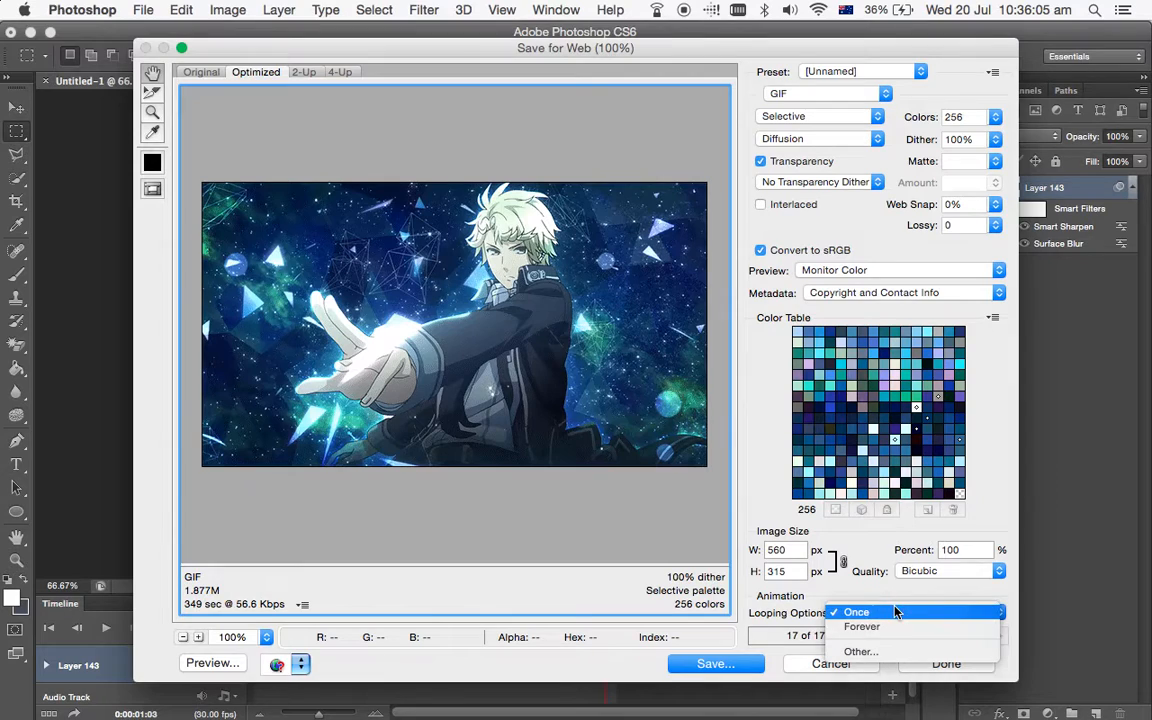
left_click(893, 627)
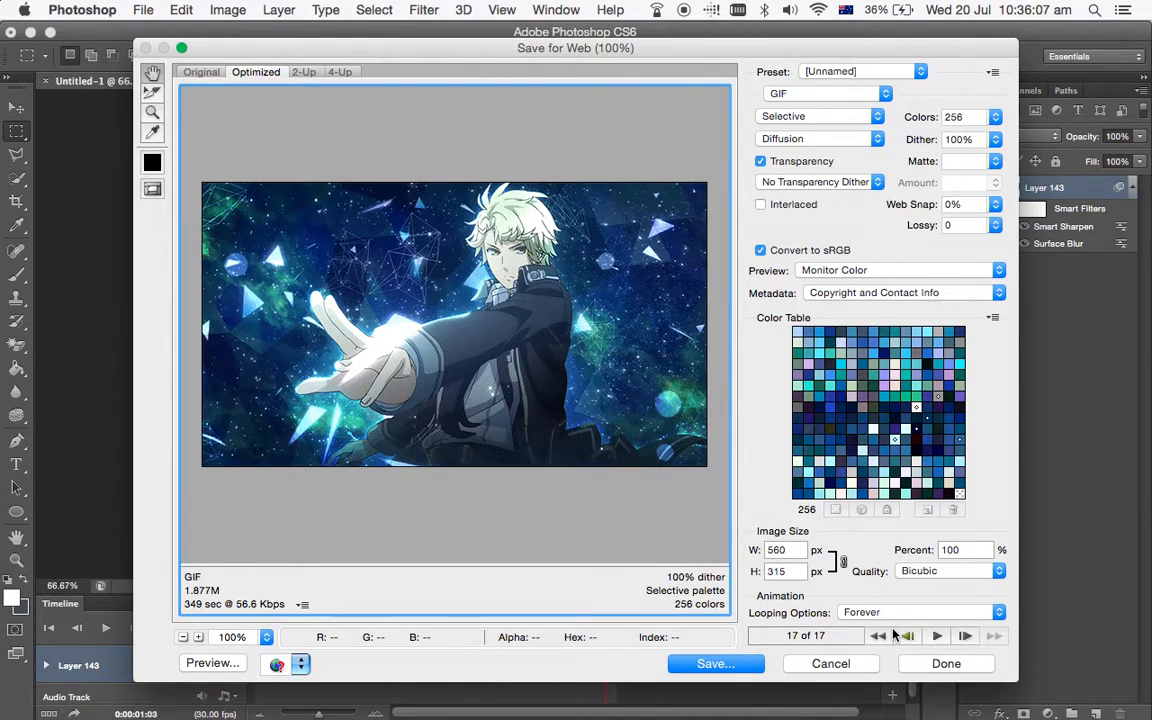
left_click(936, 637)
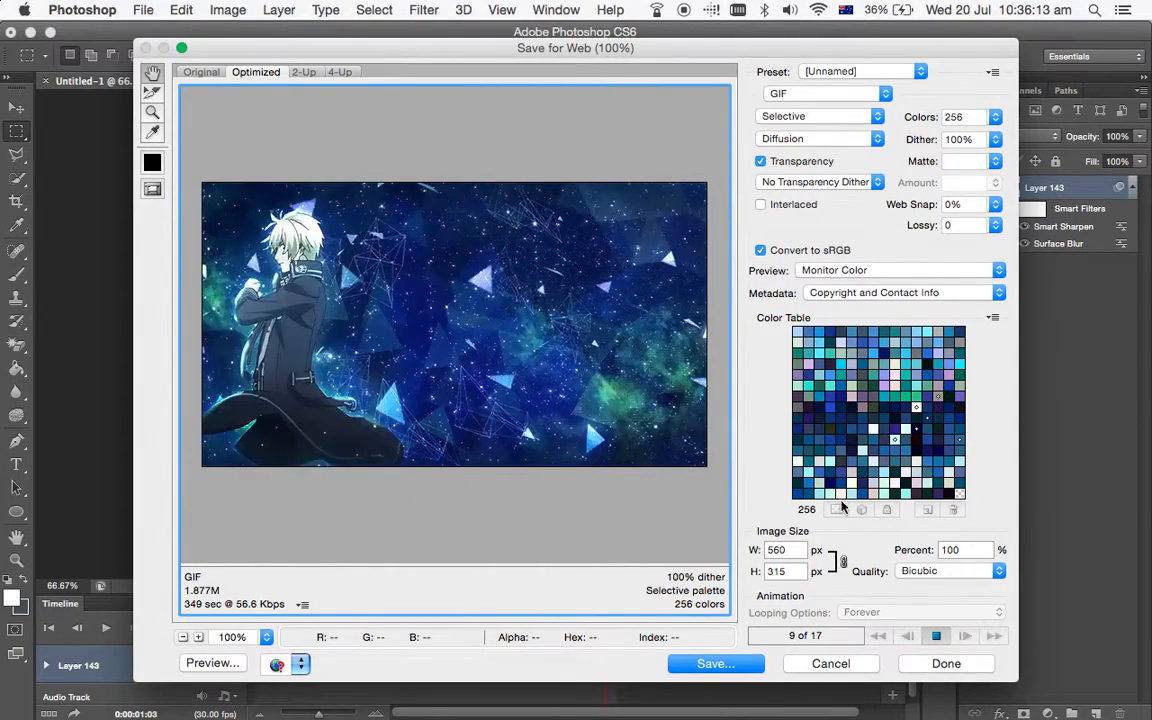
left_click(933, 636)
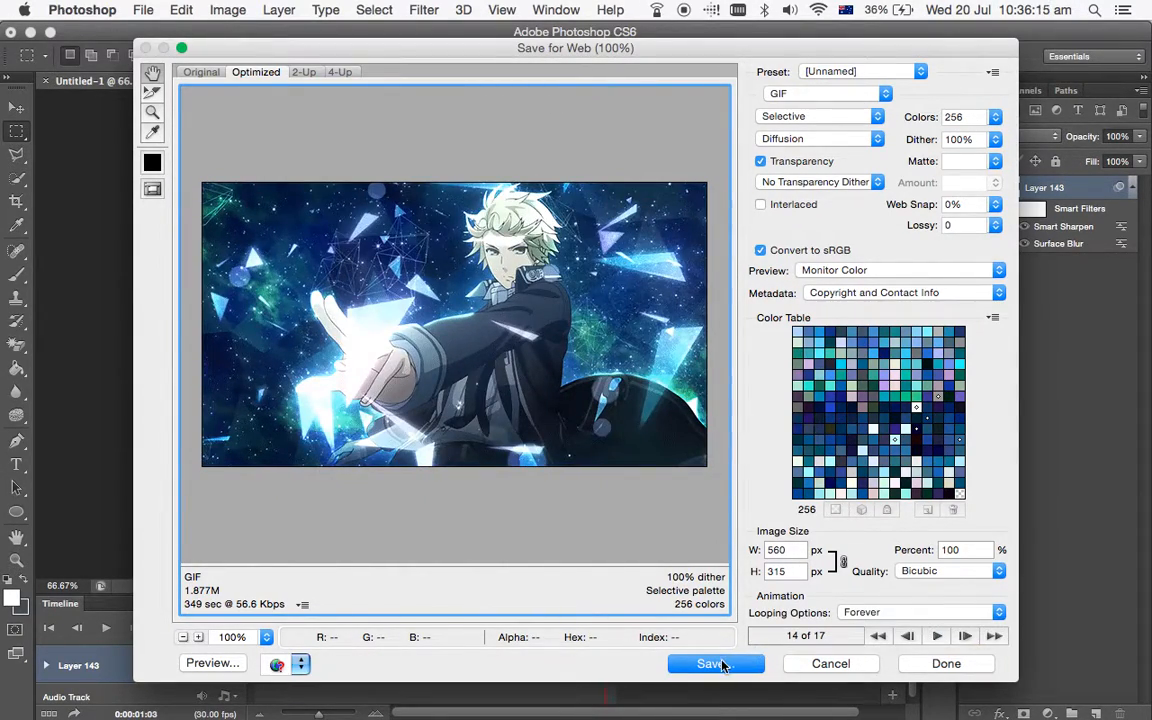
Save the optimized GIF to the Desktop as Untitled-1.gif, with images only and default settings.
left_click(716, 664)
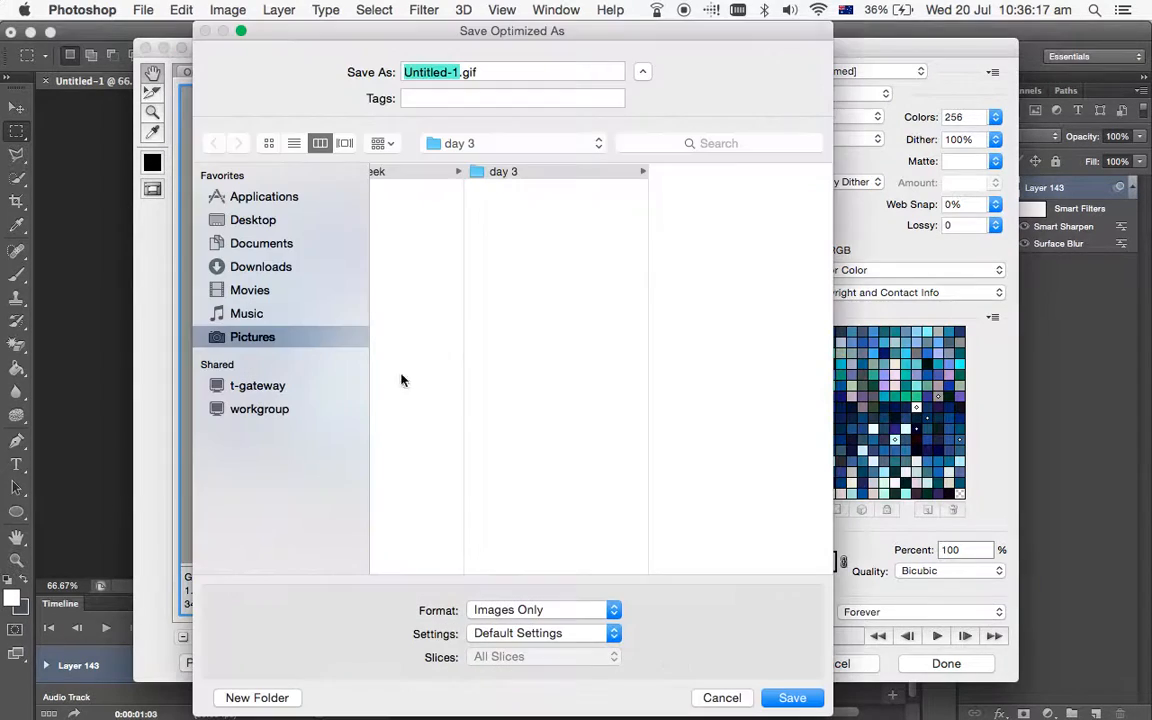
left_click(299, 221)
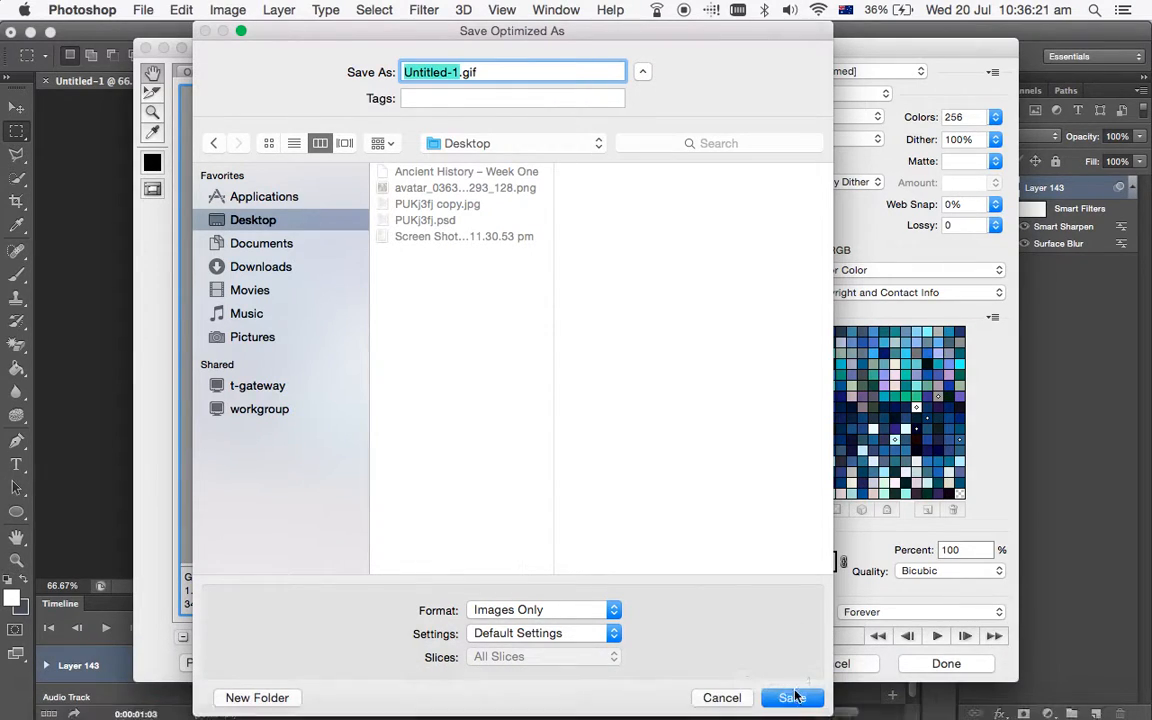
left_click(794, 697)
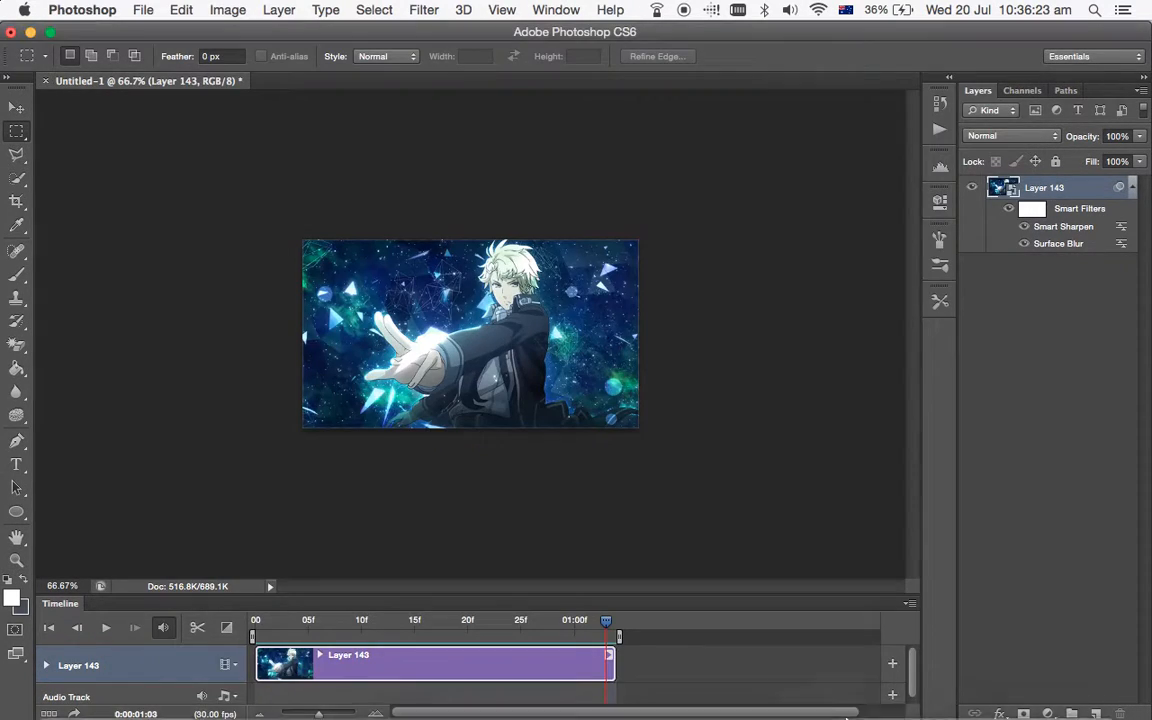
Switch to Tumblr in Chrome and create a new photo post with Untitled-1.gif from the Desktop.
left_click(162, 690)
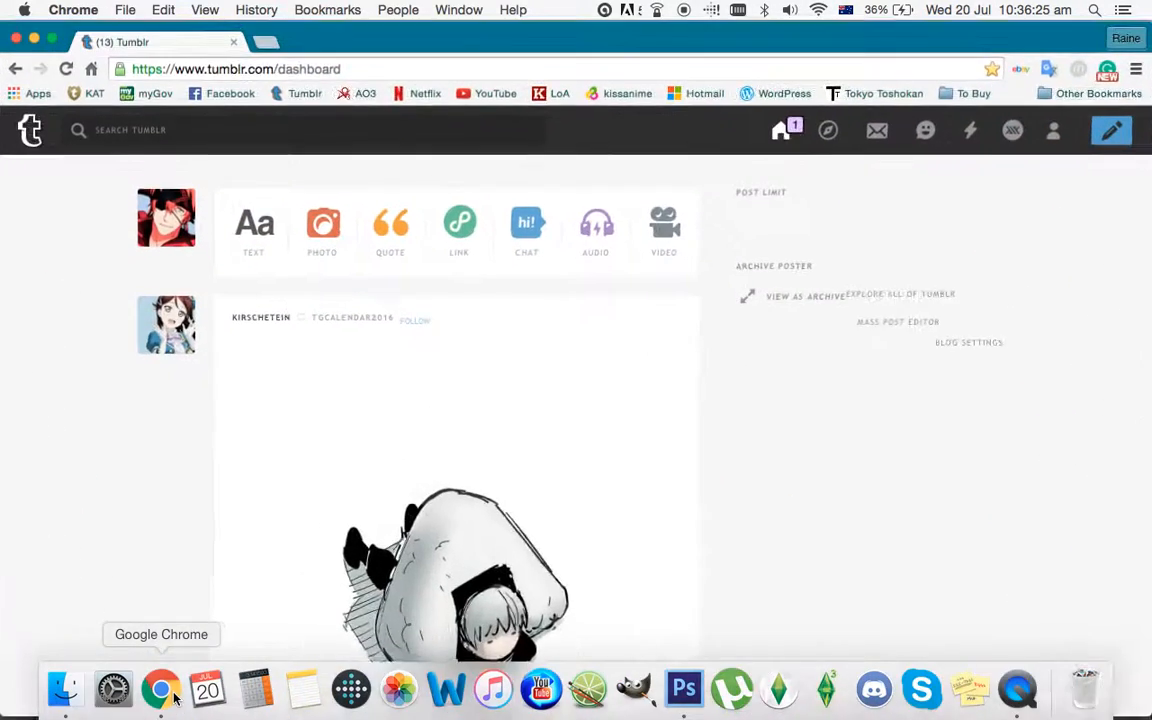
left_click(332, 240)
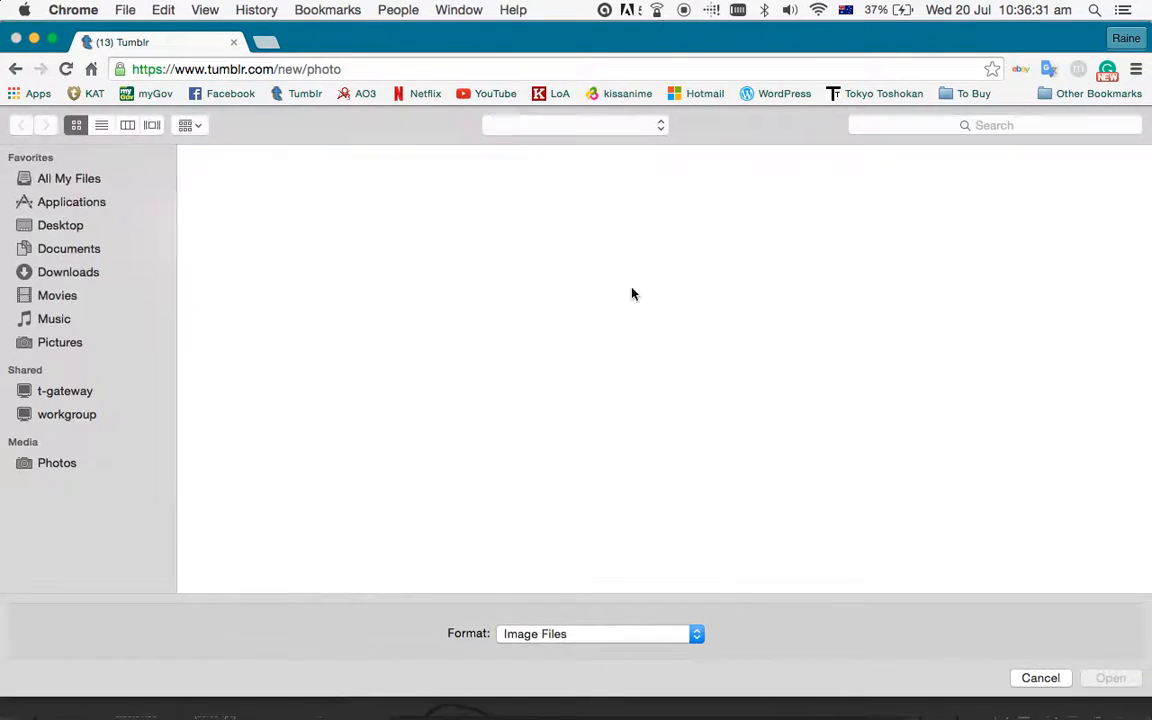
left_click(80, 225)
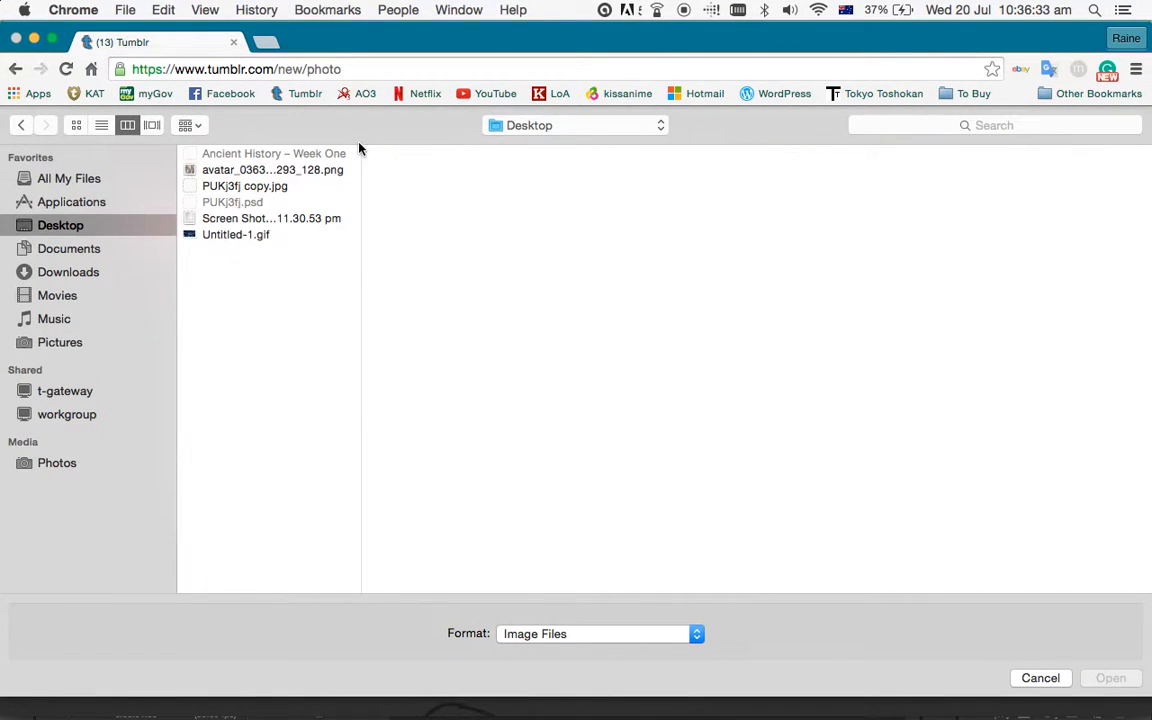
left_click(268, 238)
double_click(268, 238)
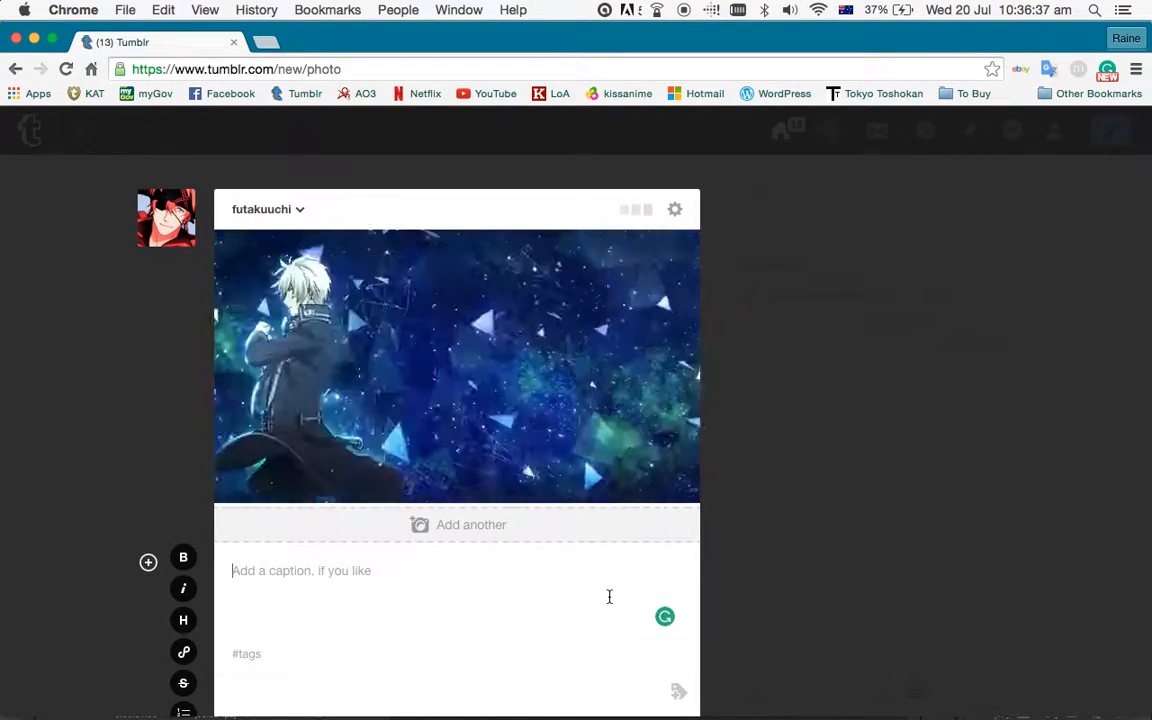
scroll(609, 602, "down", 3)
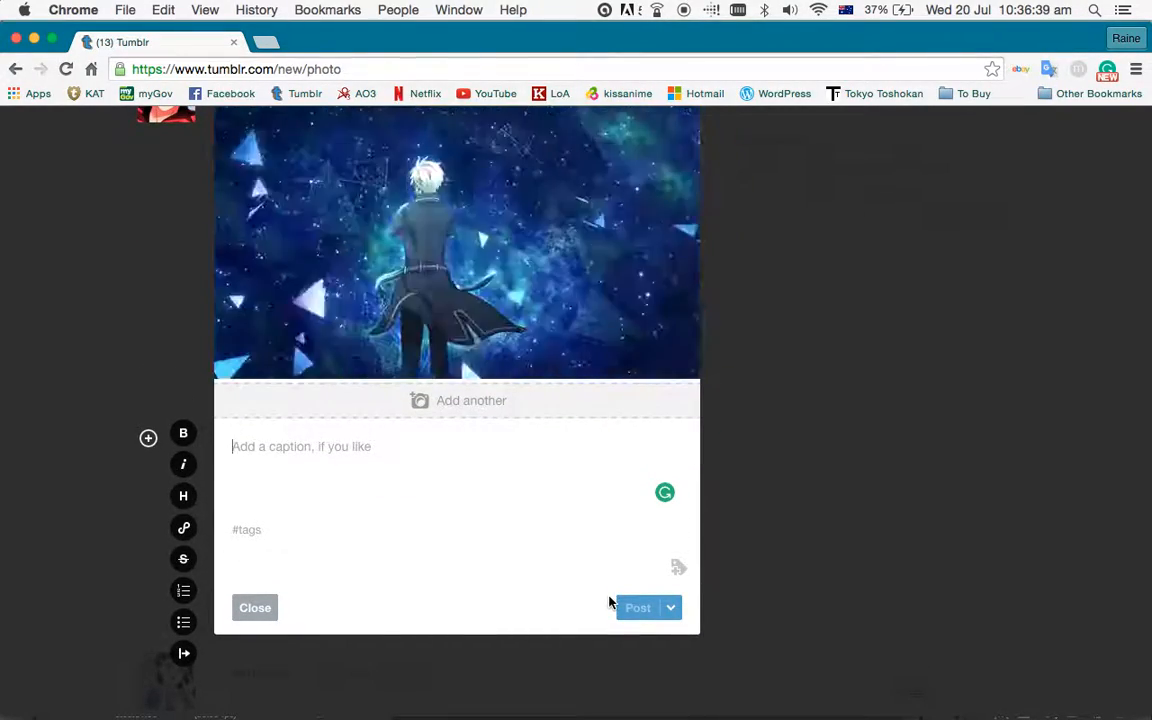